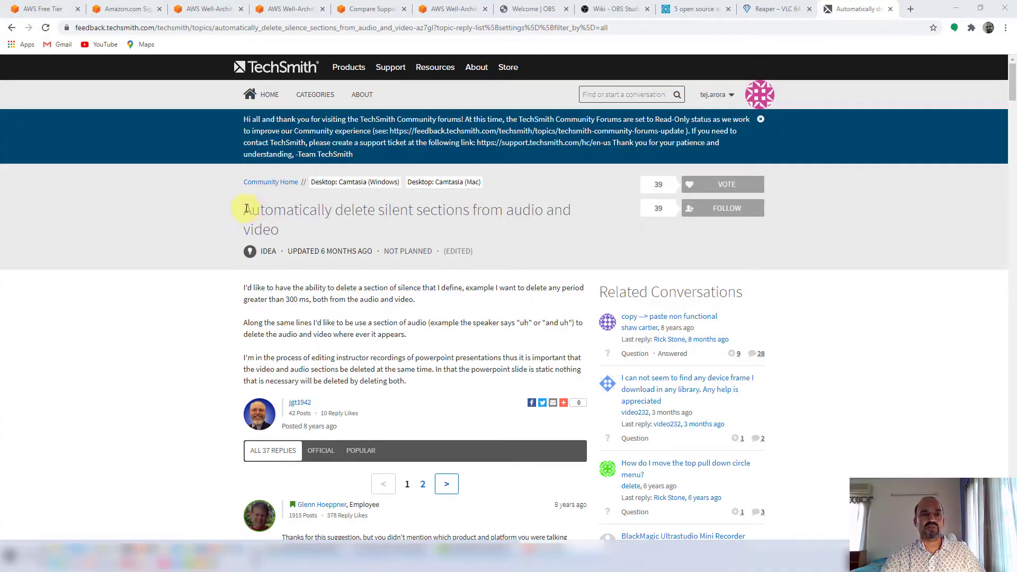
Read the TechSmith Community thread asking to auto-delete silent sections, highlighting its title.
{"action": "left_click_drag", "start_coordinate": [245, 208], "coordinate": [282, 226]}
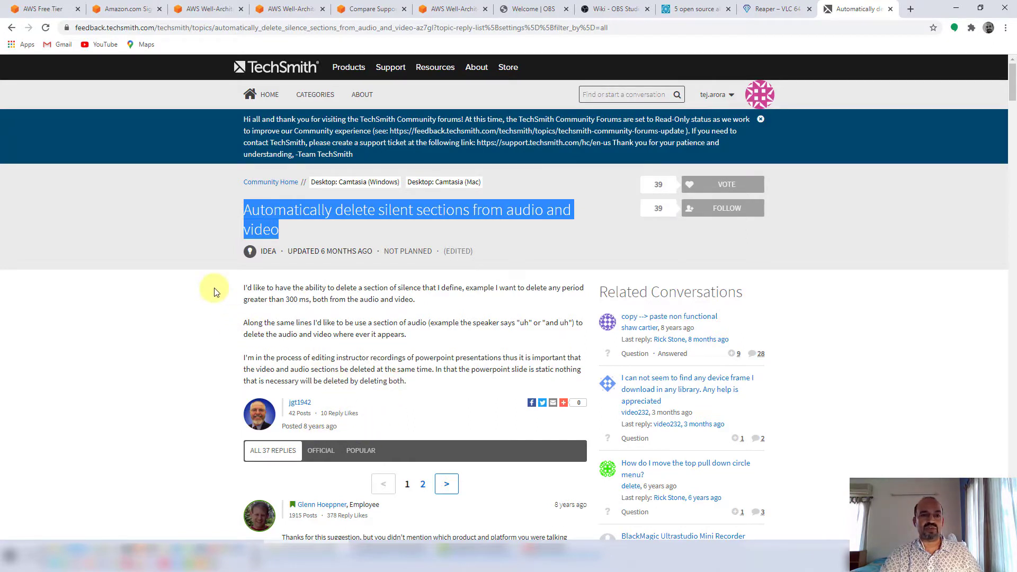
{"action": "scroll", "coordinate": [204, 275], "scroll_direction": "down", "scroll_amount": 1}
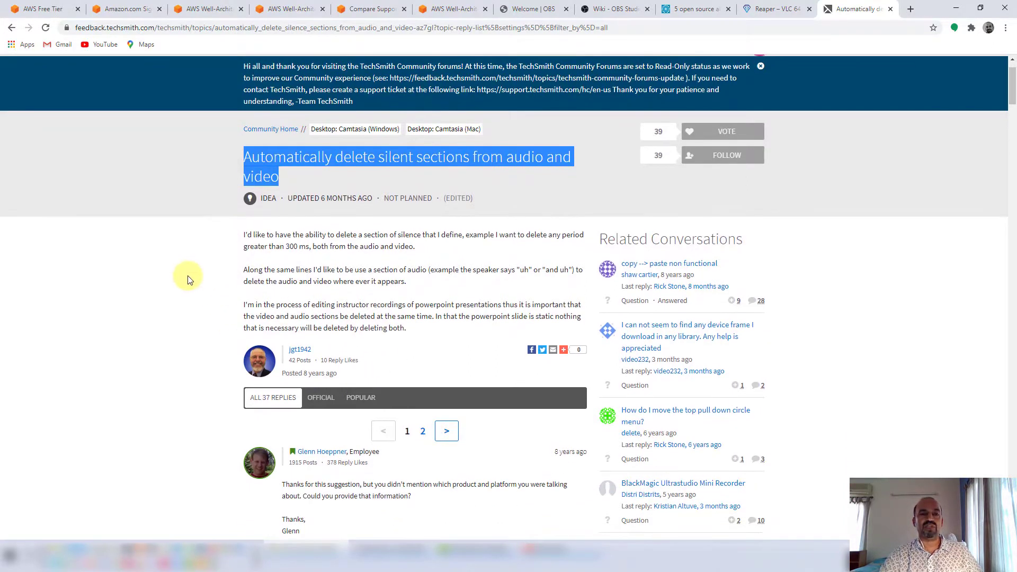
{"action": "left_click", "coordinate": [177, 290]}
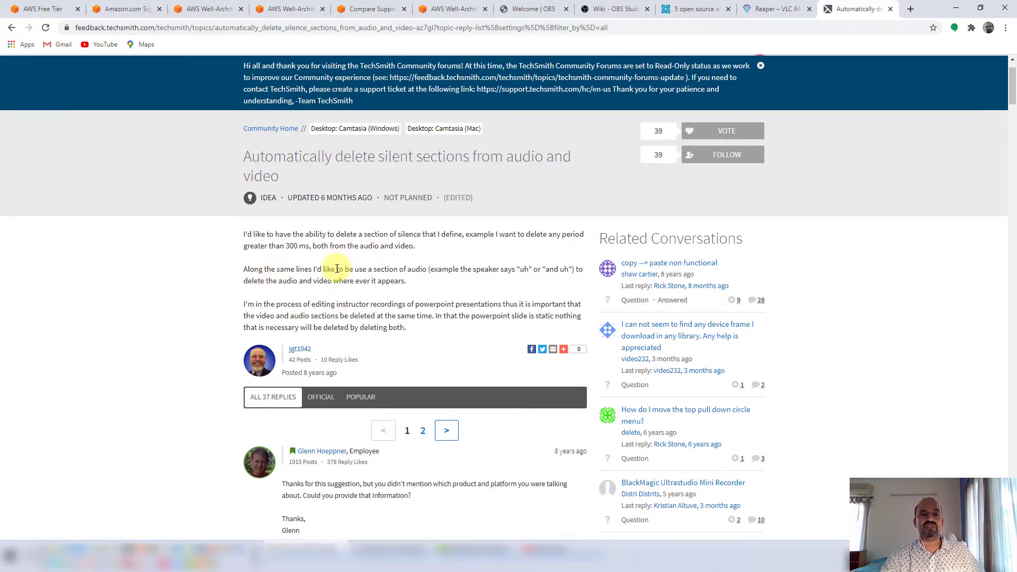
{"action": "scroll", "coordinate": [336, 267], "scroll_direction": "down", "scroll_amount": 2}
{"action": "scroll", "coordinate": [335, 268], "scroll_direction": "up", "scroll_amount": 3}
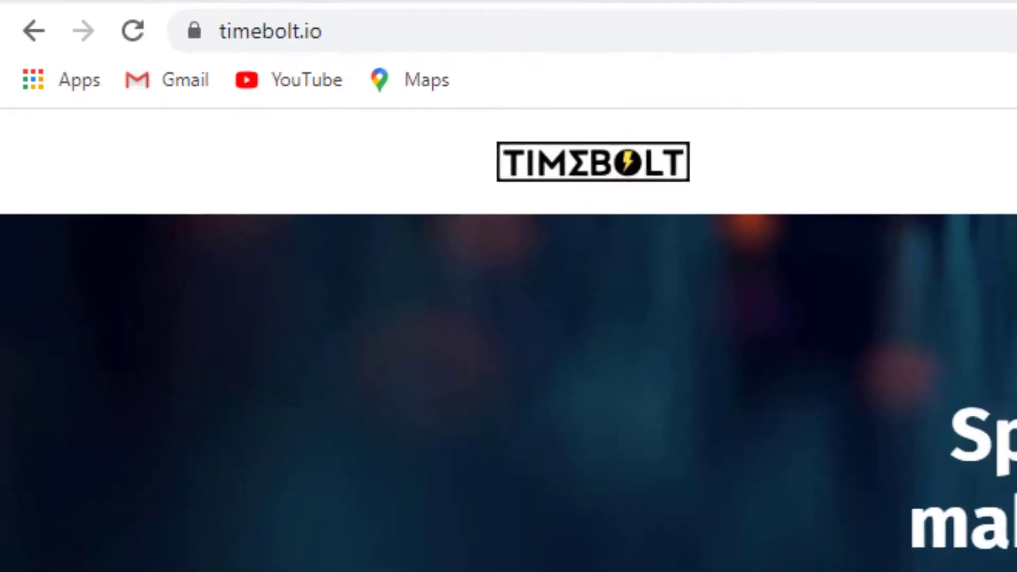
Browse TimeBolt's 'Delete Silence With Jump Cuts' pitch about 16% dead air per minute.
{"action": "scroll", "coordinate": [122, 473], "scroll_direction": "down", "scroll_amount": 5}
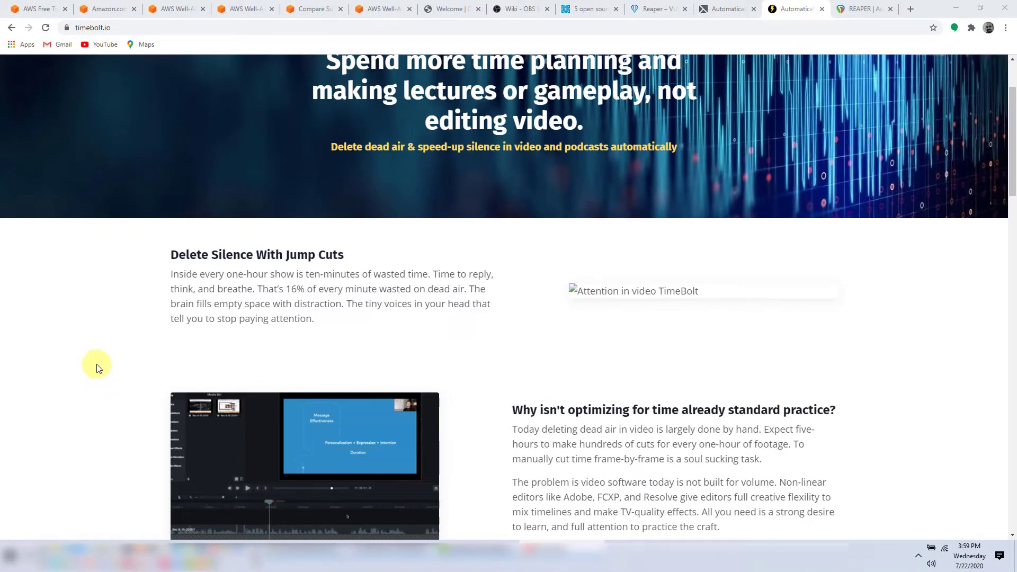
{"action": "scroll", "coordinate": [329, 293], "scroll_direction": "down", "scroll_amount": 1}
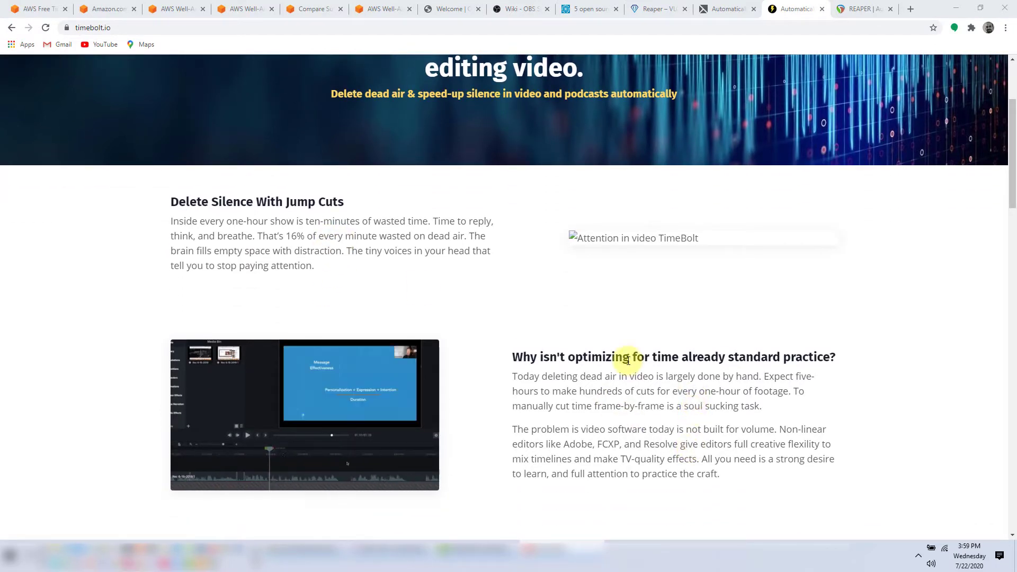
{"action": "scroll", "coordinate": [624, 357], "scroll_direction": "up", "scroll_amount": 3}
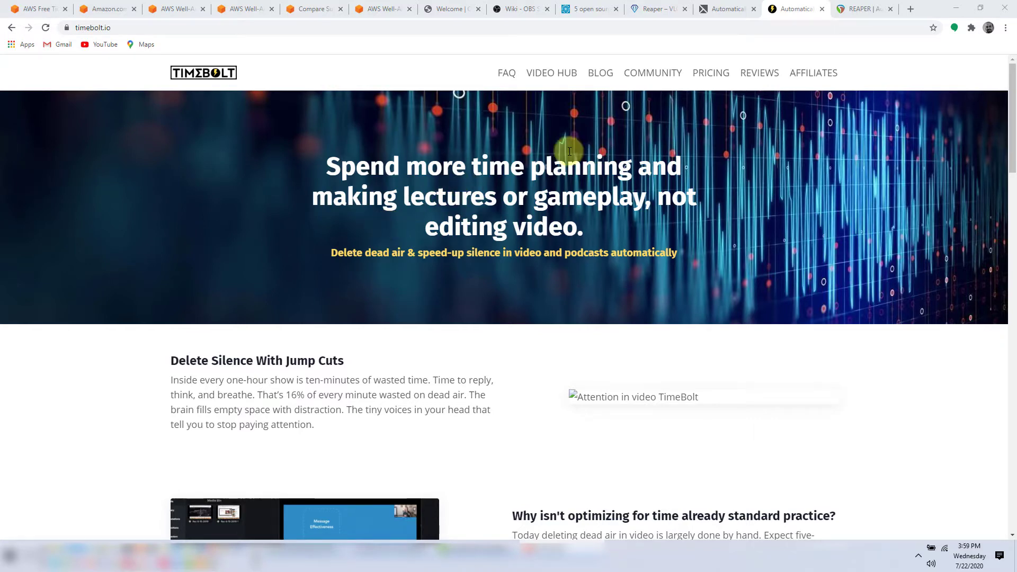
Switch to the REAPER site and review the Windows and macOS download builds.
{"action": "left_click", "coordinate": [848, 9]}
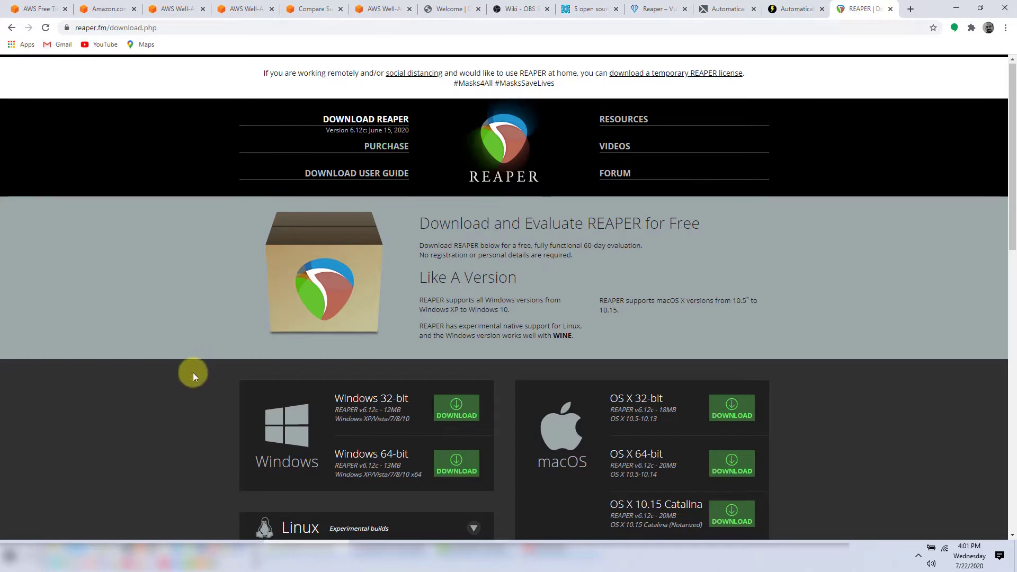
{"action": "scroll", "coordinate": [193, 373], "scroll_direction": "down", "scroll_amount": 3}
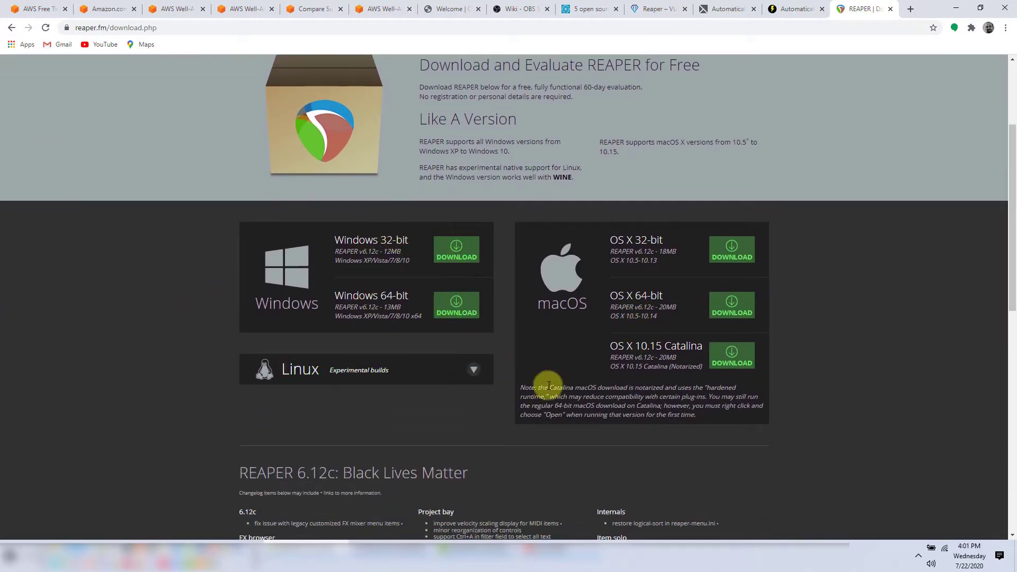
{"action": "scroll", "coordinate": [797, 341], "scroll_direction": "down", "scroll_amount": 1}
{"action": "scroll", "coordinate": [796, 340], "scroll_direction": "down", "scroll_amount": 3}
{"action": "scroll", "coordinate": [796, 340], "scroll_direction": "up", "scroll_amount": 4}
{"action": "scroll", "coordinate": [839, 310], "scroll_direction": "up", "scroll_amount": 1}
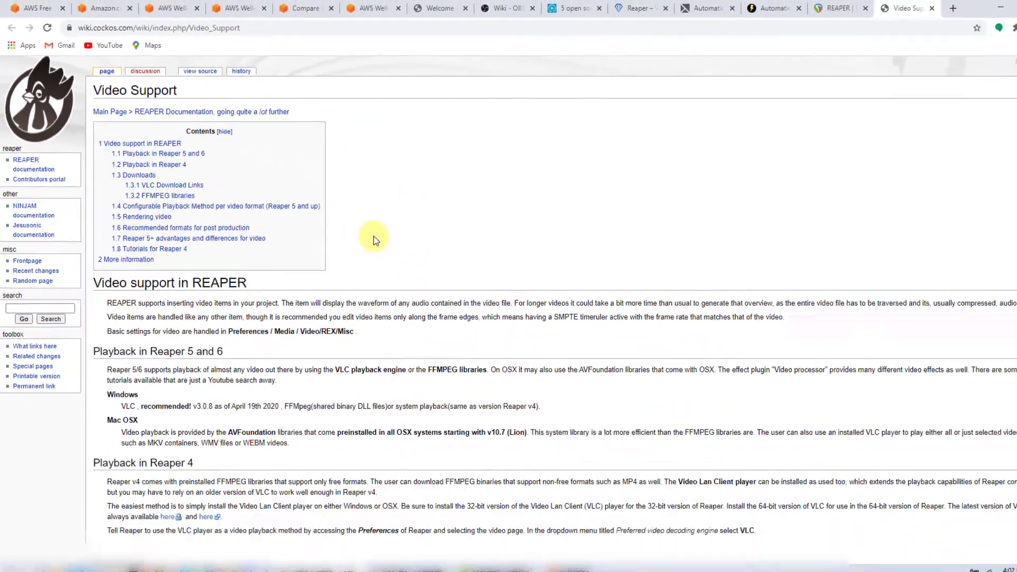
Read the wiki's FFMPEG libraries section on video encoding, then switch to Camtasia.
{"action": "scroll", "coordinate": [826, 503], "scroll_direction": "down", "scroll_amount": 3}
{"action": "scroll", "coordinate": [357, 226], "scroll_direction": "down", "scroll_amount": 6}
{"action": "scroll", "coordinate": [358, 230], "scroll_direction": "down", "scroll_amount": 1}
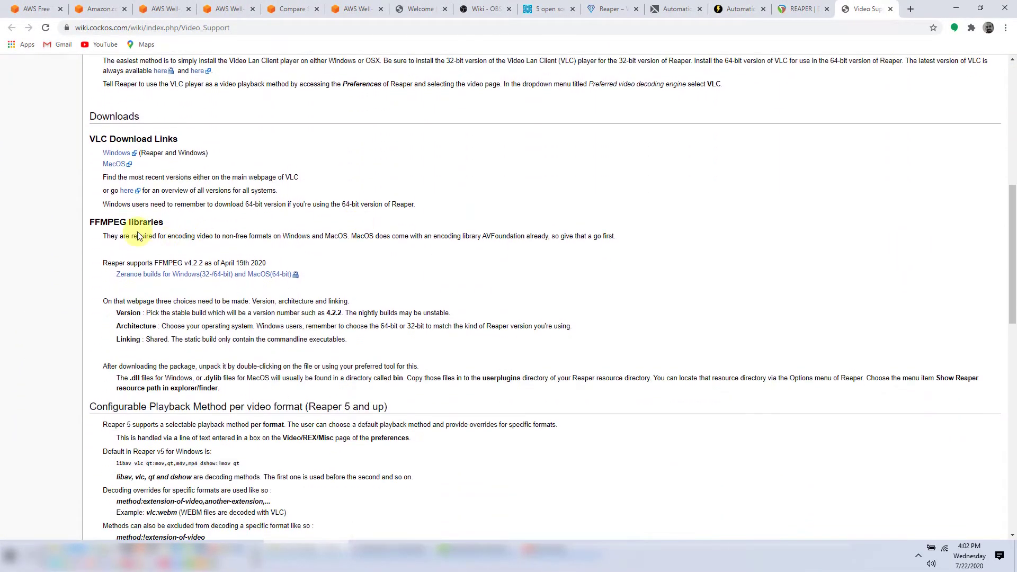
{"action": "left_click_drag", "start_coordinate": [91, 222], "coordinate": [195, 221]}
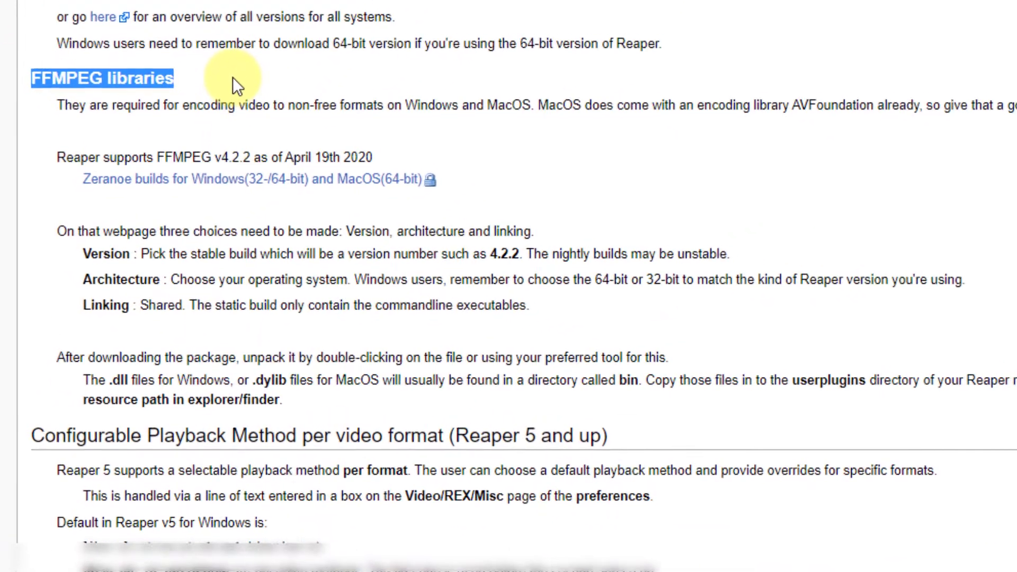
{"action": "left_click", "coordinate": [233, 77]}
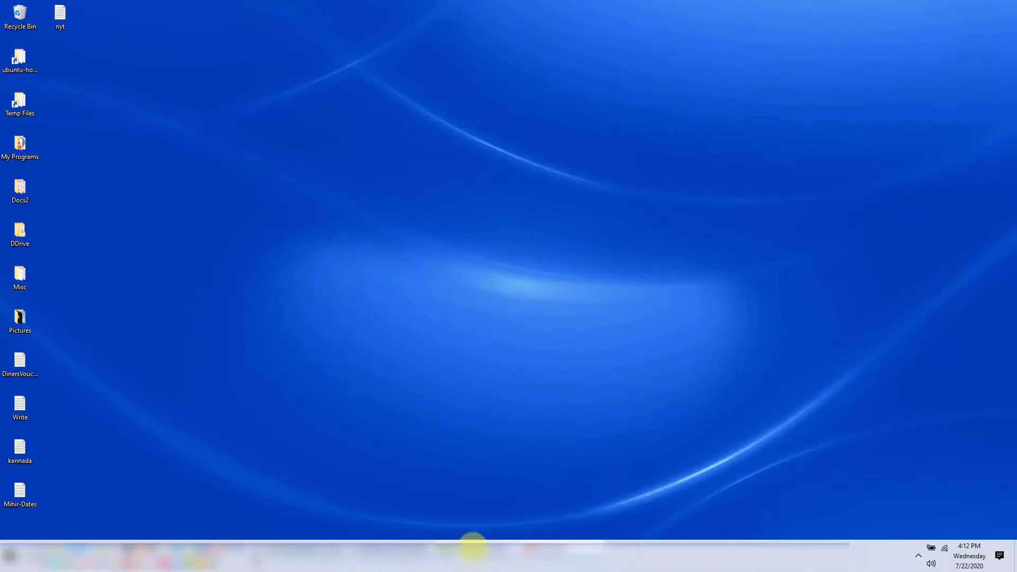
{"action": "left_click", "coordinate": [470, 545]}
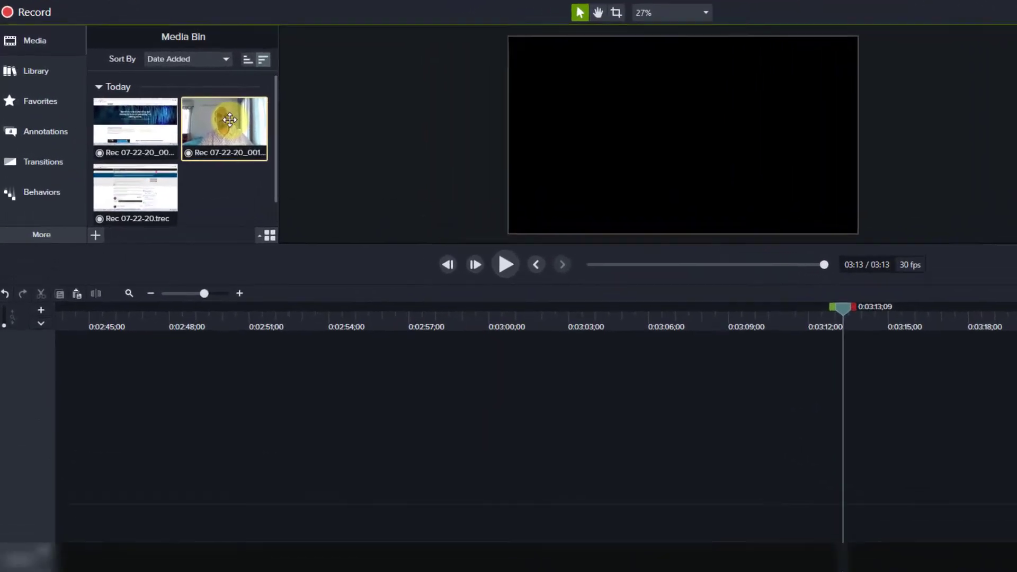
Extract the webcam clip's camera video and microphone audio to the Desktop folder as an MP4.
{"action": "right_click", "coordinate": [190, 111]}
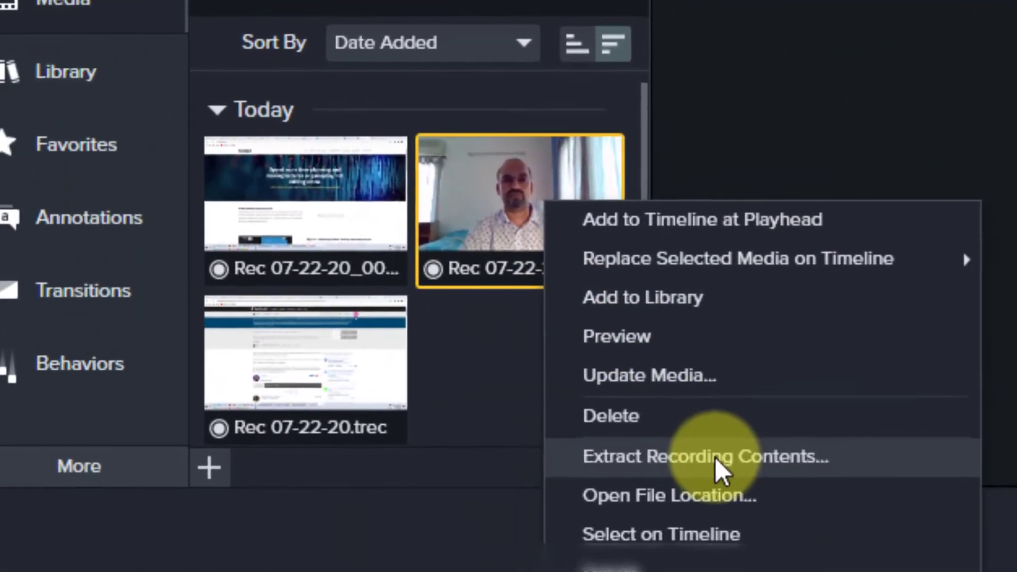
{"action": "left_click", "coordinate": [649, 424]}
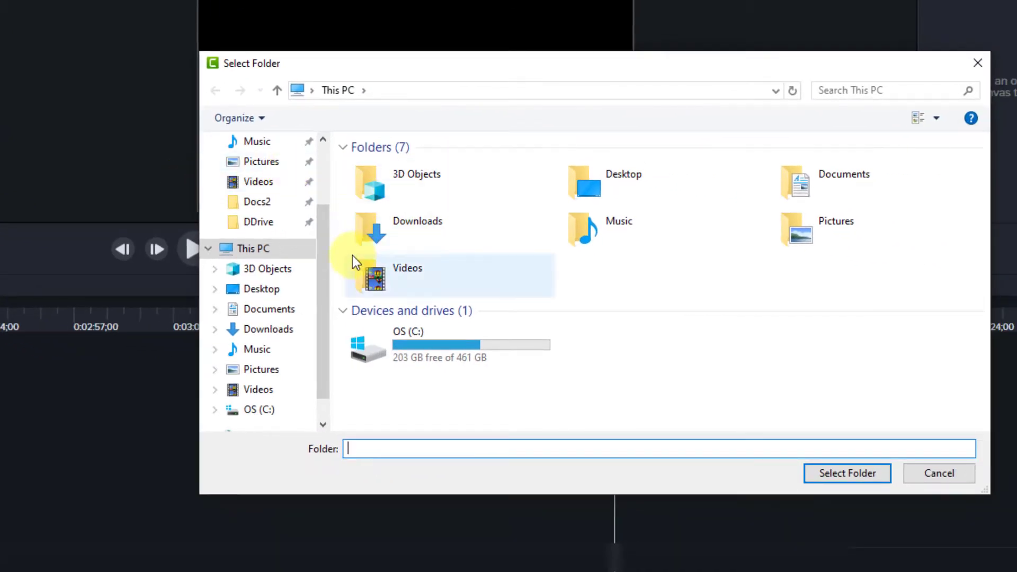
{"action": "scroll", "coordinate": [326, 196], "scroll_direction": "up", "scroll_amount": 2}
{"action": "left_click", "coordinate": [272, 177]}
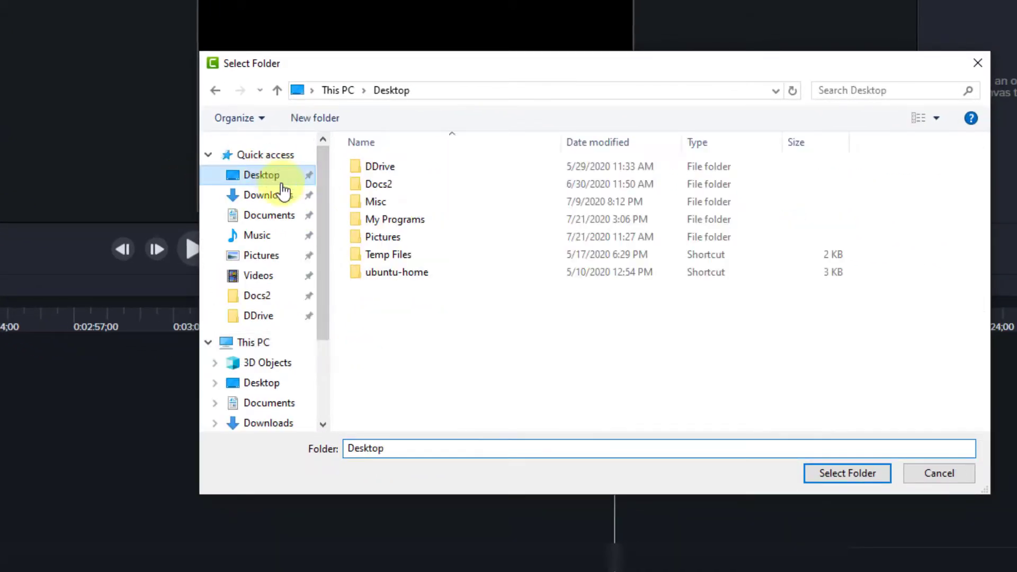
{"action": "left_click", "coordinate": [402, 451]}
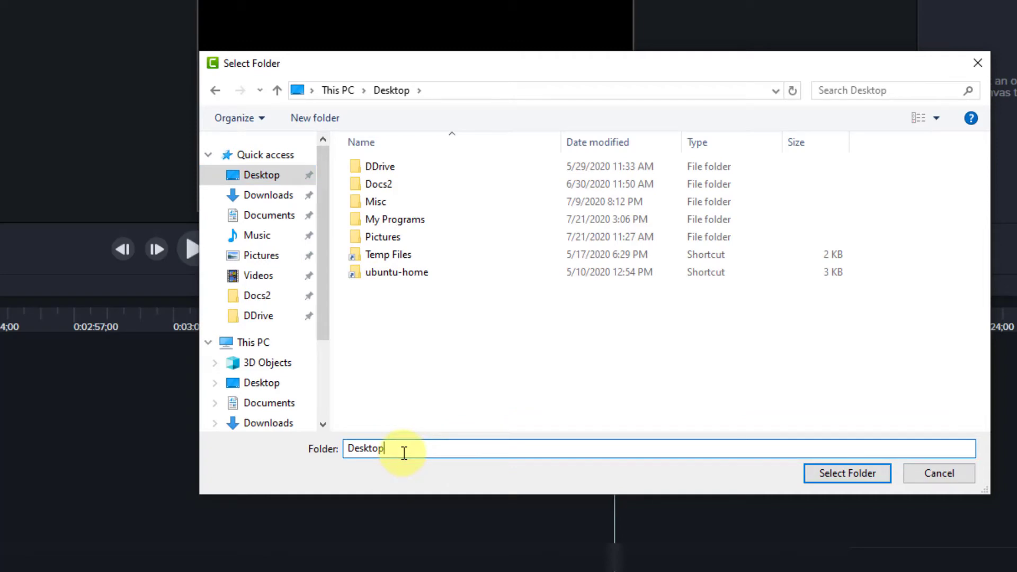
{"action": "left_click", "coordinate": [828, 473]}
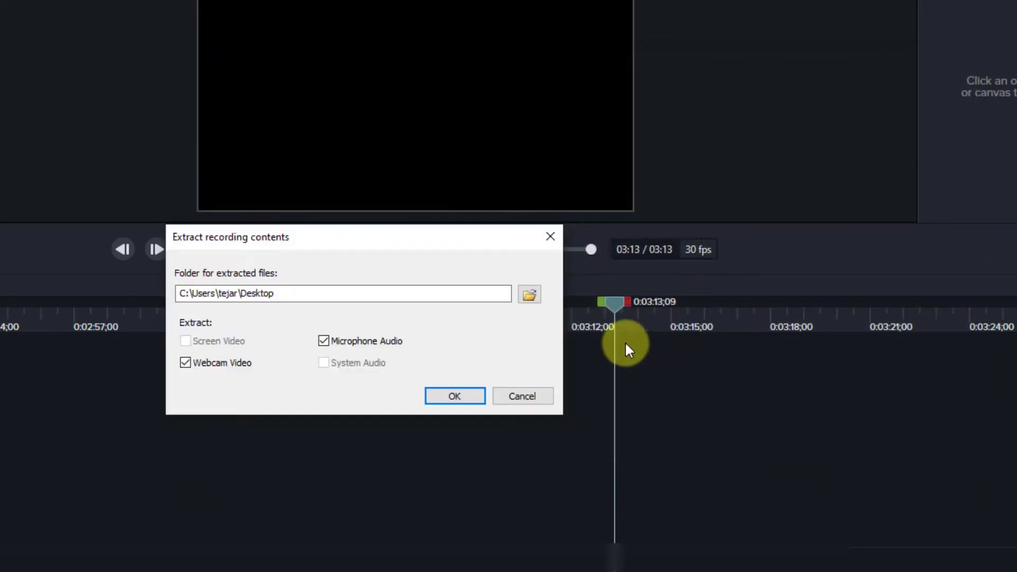
{"action": "left_click", "coordinate": [452, 395]}
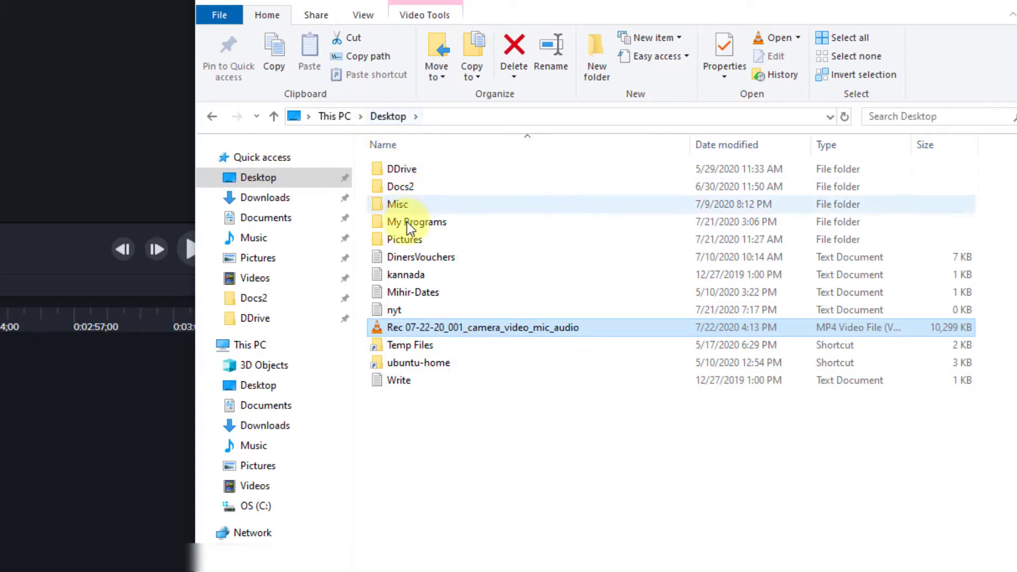
Begin renaming the extracted camera_video_mic_audio MP4, then cancel to keep its original name.
{"action": "left_click", "coordinate": [433, 328]}
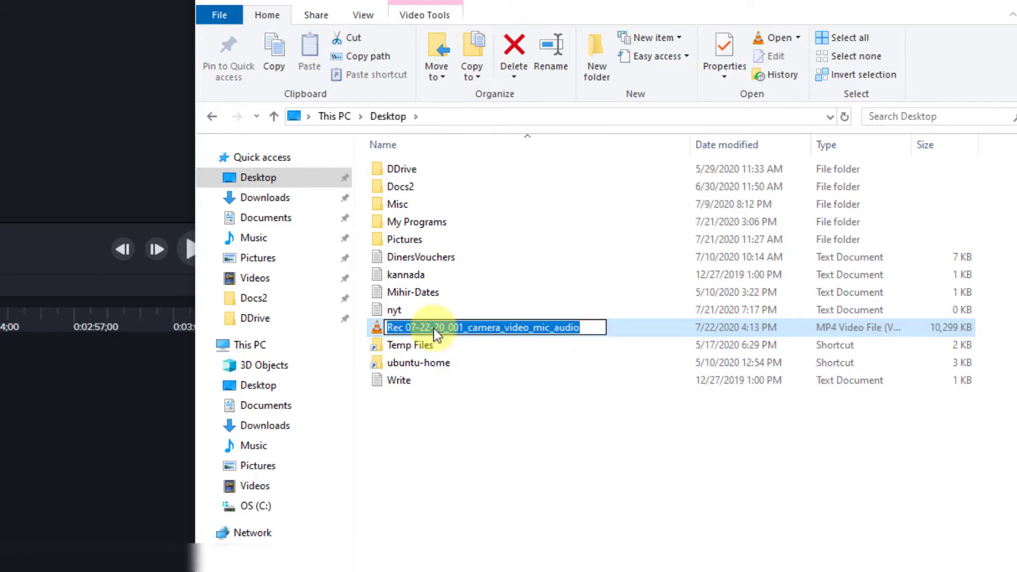
{"action": "left_click", "coordinate": [615, 328]}
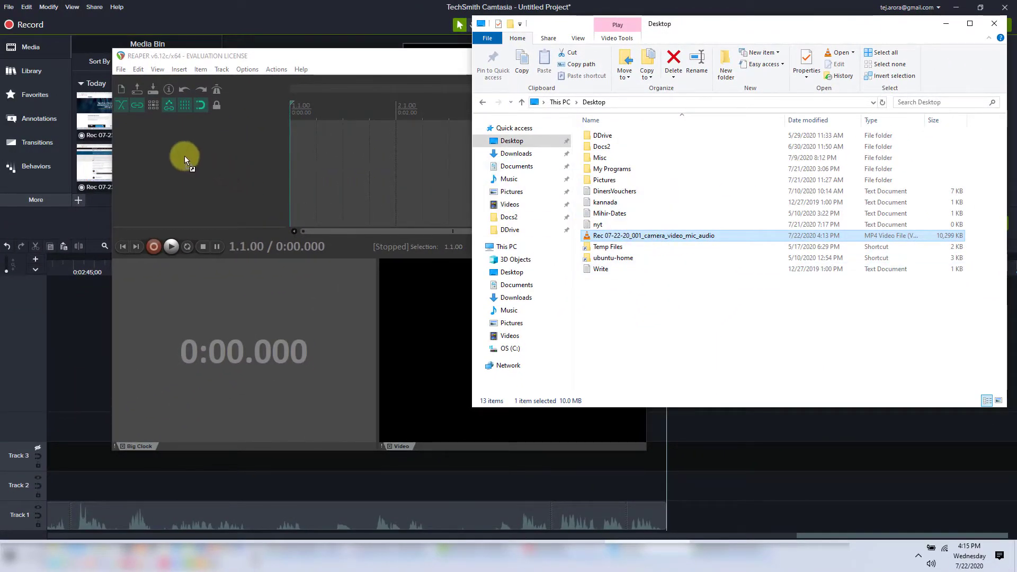
{"action": "left_click_drag", "start_coordinate": [187, 152], "coordinate": [183, 144]}
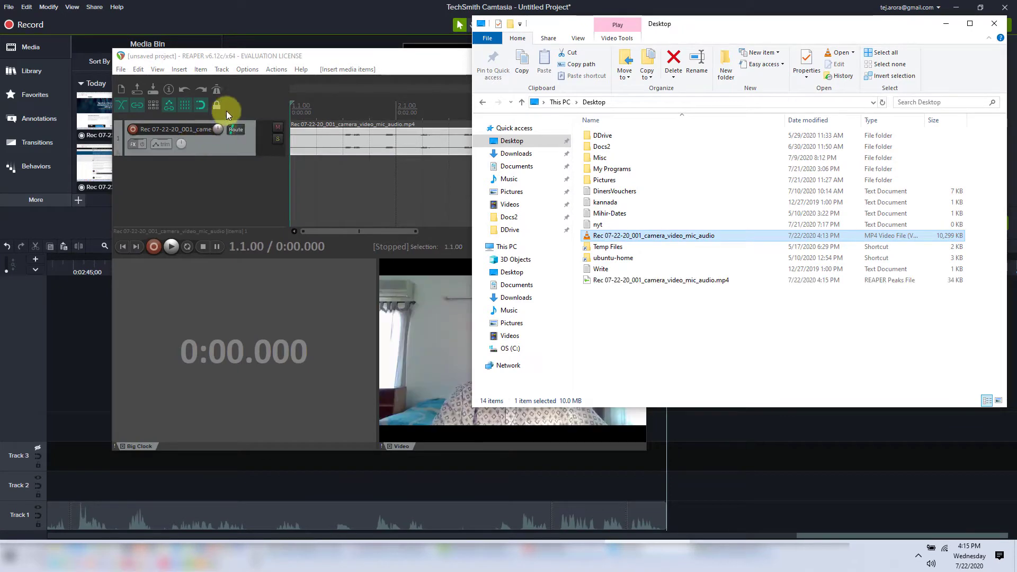
{"action": "left_click", "coordinate": [327, 57]}
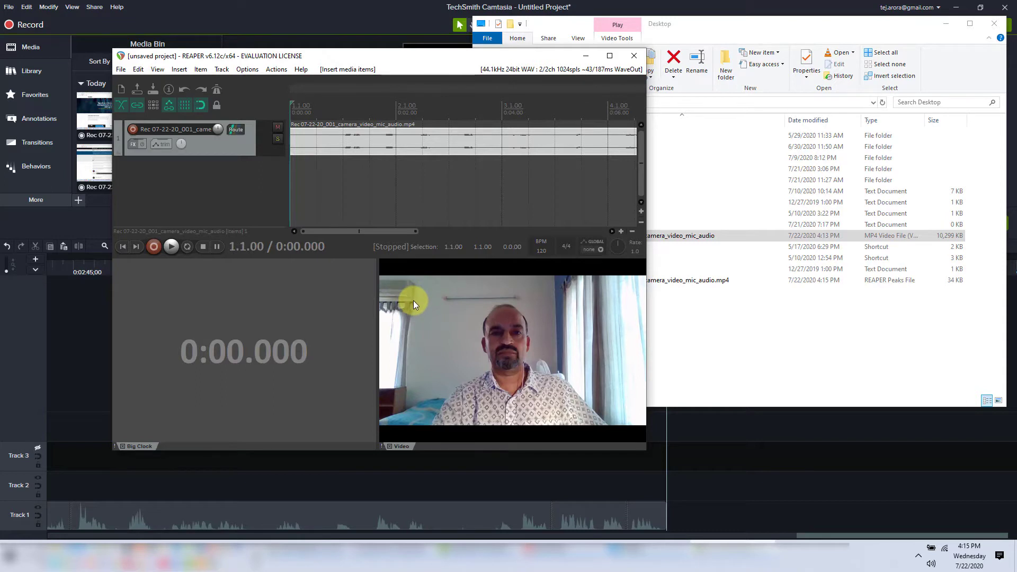
{"action": "left_click_drag", "start_coordinate": [434, 56], "coordinate": [456, 55]}
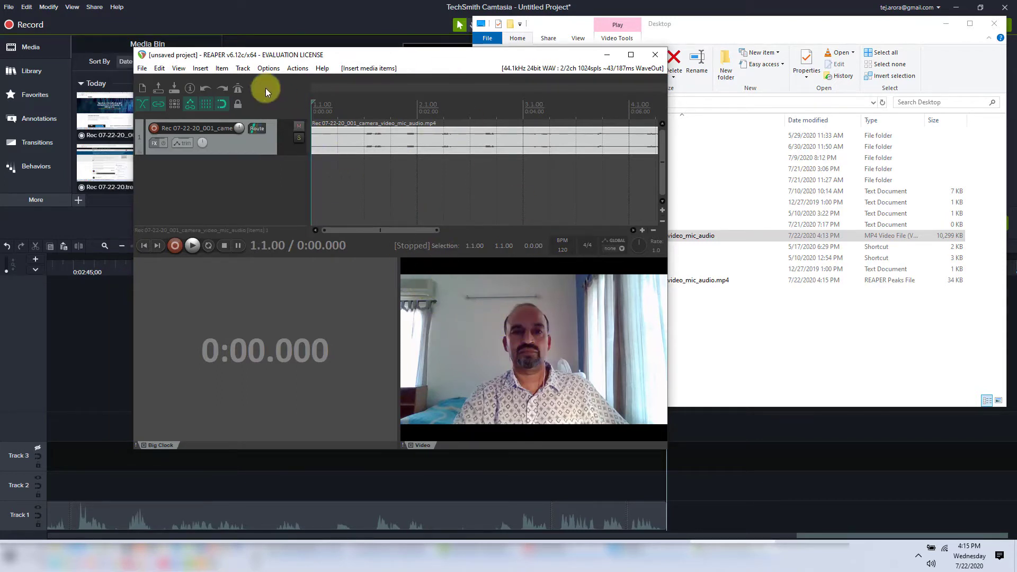
{"action": "left_click", "coordinate": [179, 68]}
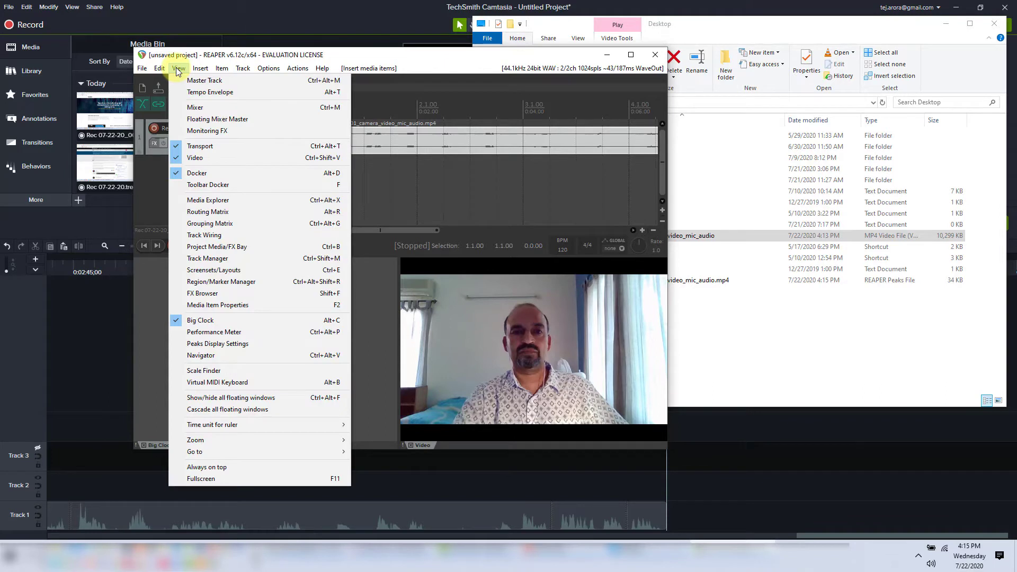
{"action": "left_click", "coordinate": [205, 157]}
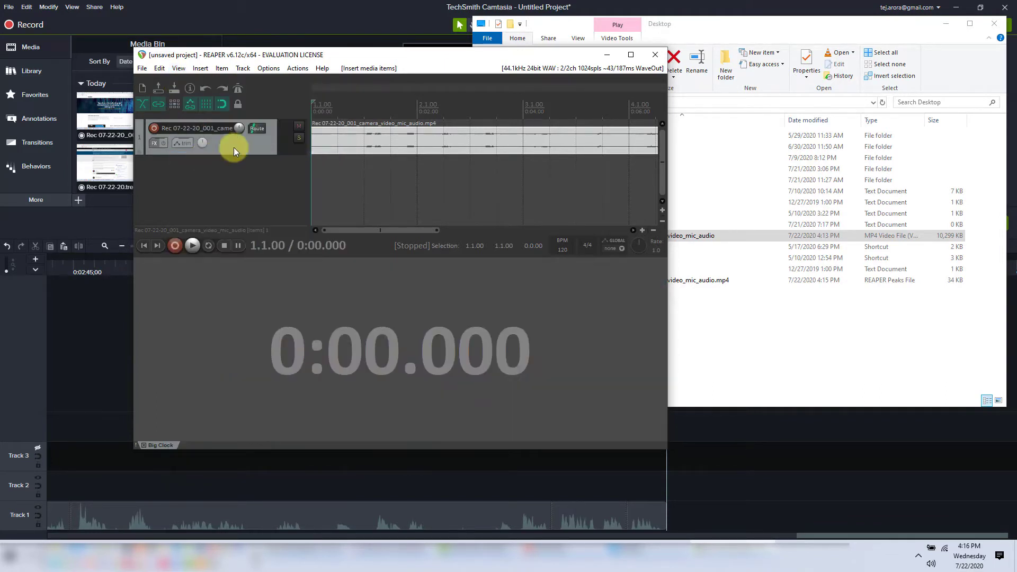
{"action": "left_click", "coordinate": [178, 69]}
{"action": "left_click", "coordinate": [201, 158]}
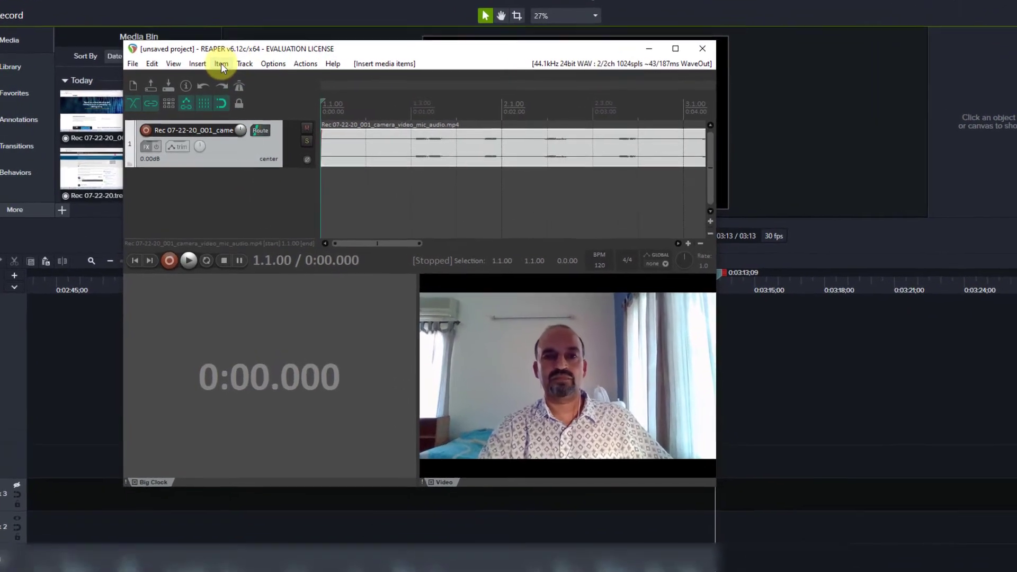
Show the Item menu's Item processing submenu with its Dynamic split items command.
{"action": "left_click", "coordinate": [227, 65]}
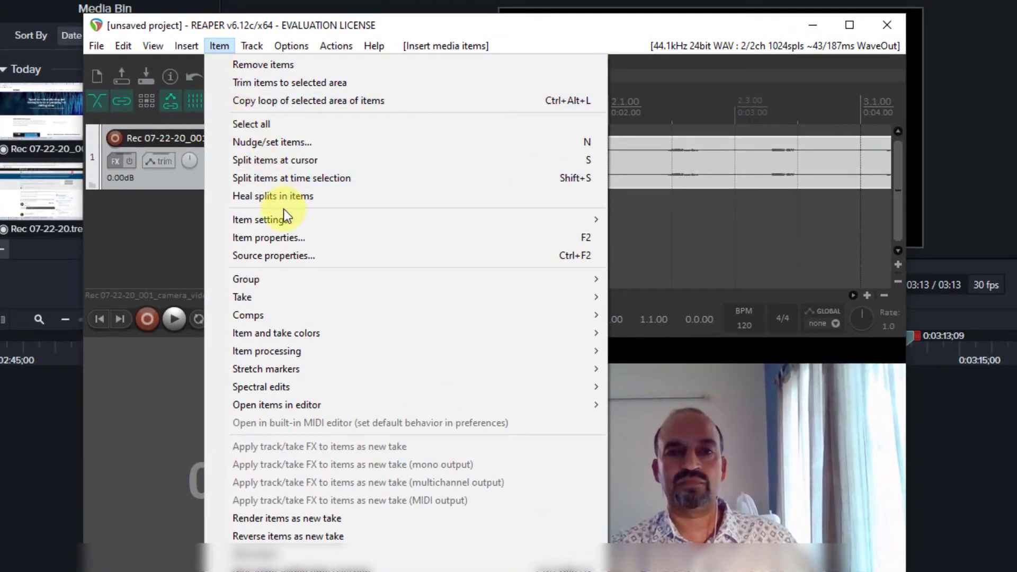
{"action": "mouse_move", "coordinate": [308, 350]}
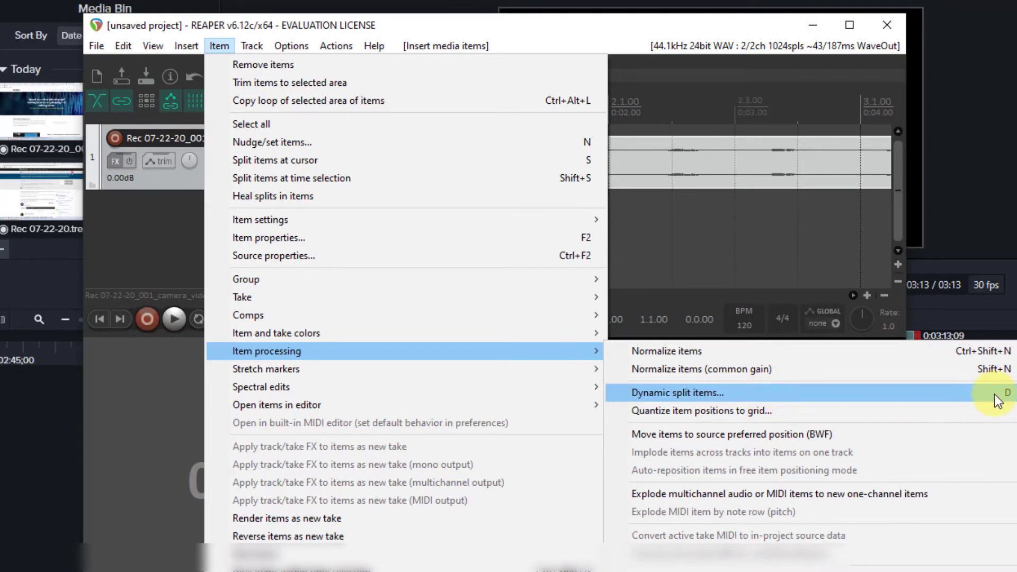
Open Dynamic split items, move the dialog into view, and keep 'When gate closes' checked.
{"action": "left_click", "coordinate": [889, 392]}
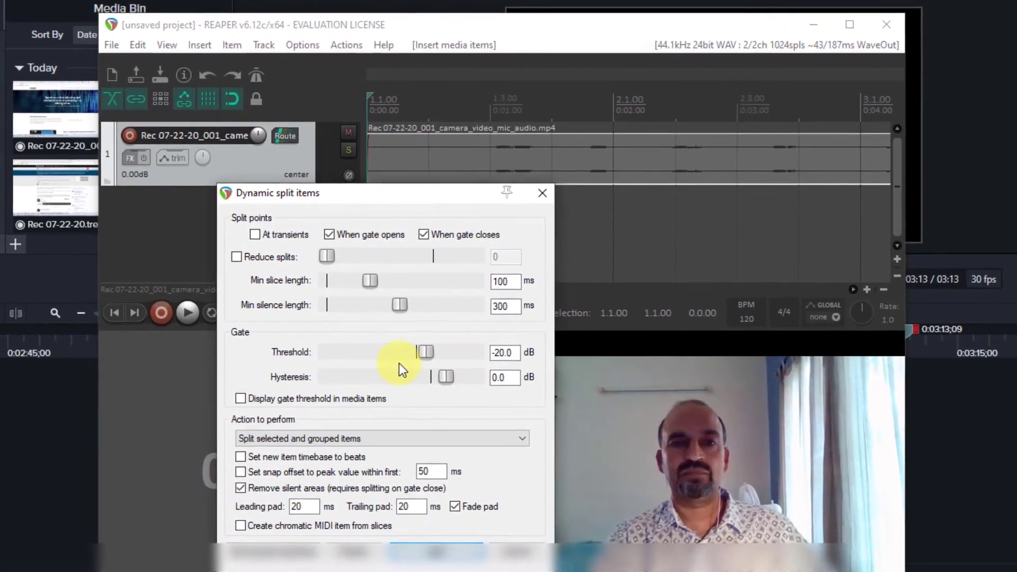
{"action": "left_click_drag", "start_coordinate": [356, 196], "coordinate": [328, 178]}
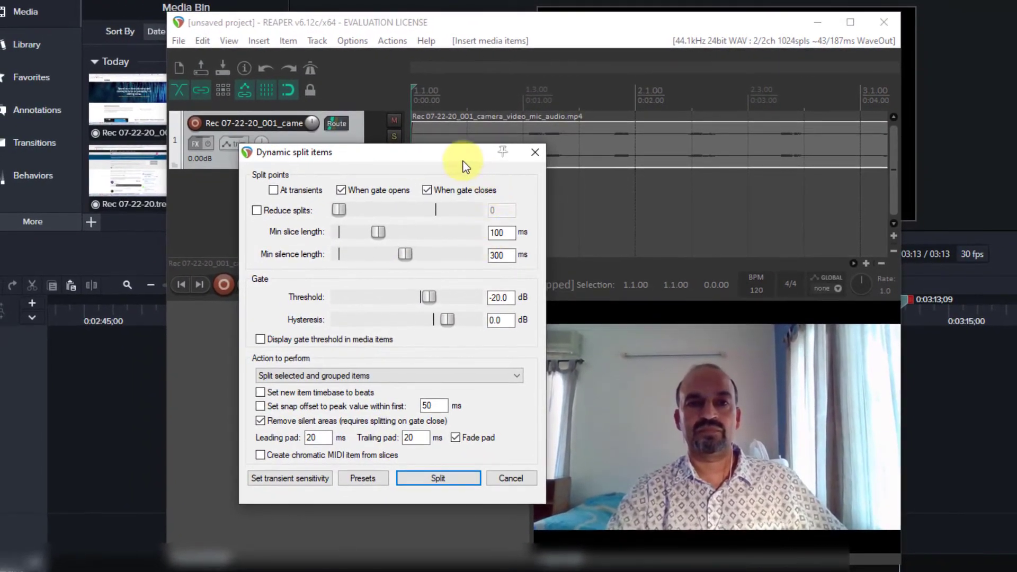
{"action": "left_click_drag", "start_coordinate": [462, 161], "coordinate": [522, 225]}
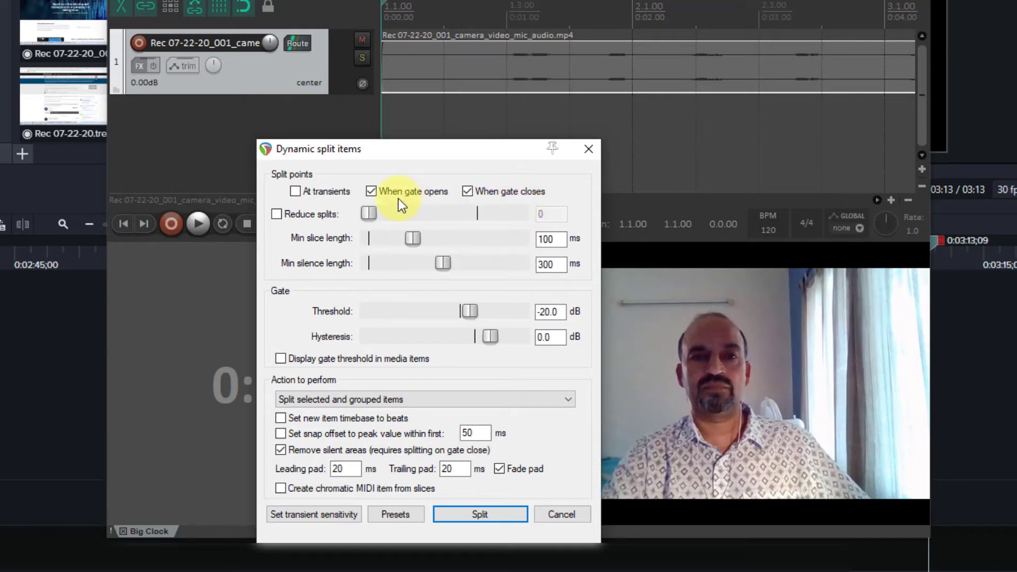
{"action": "left_click", "coordinate": [468, 192]}
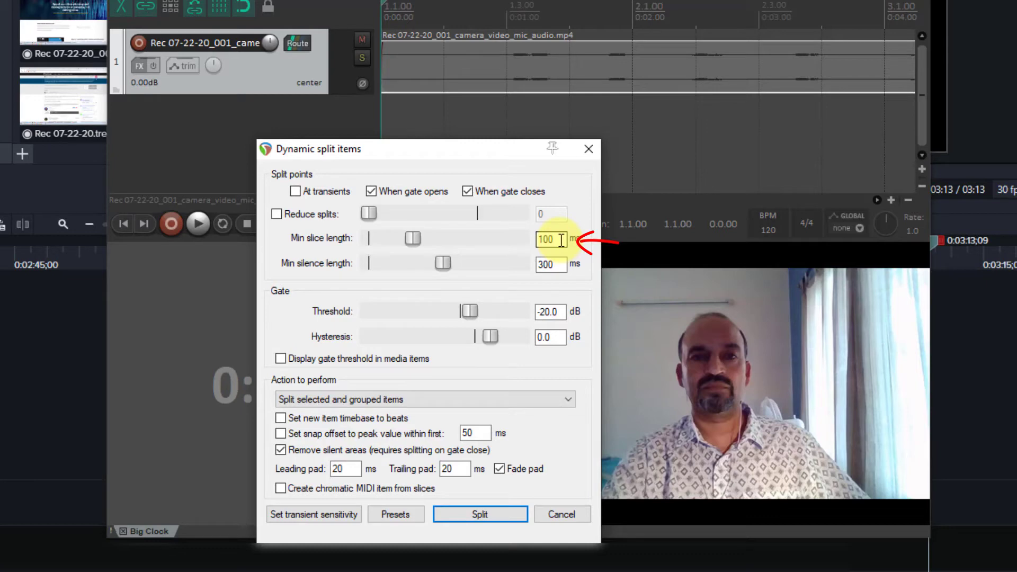
{"action": "left_click", "coordinate": [557, 264]}
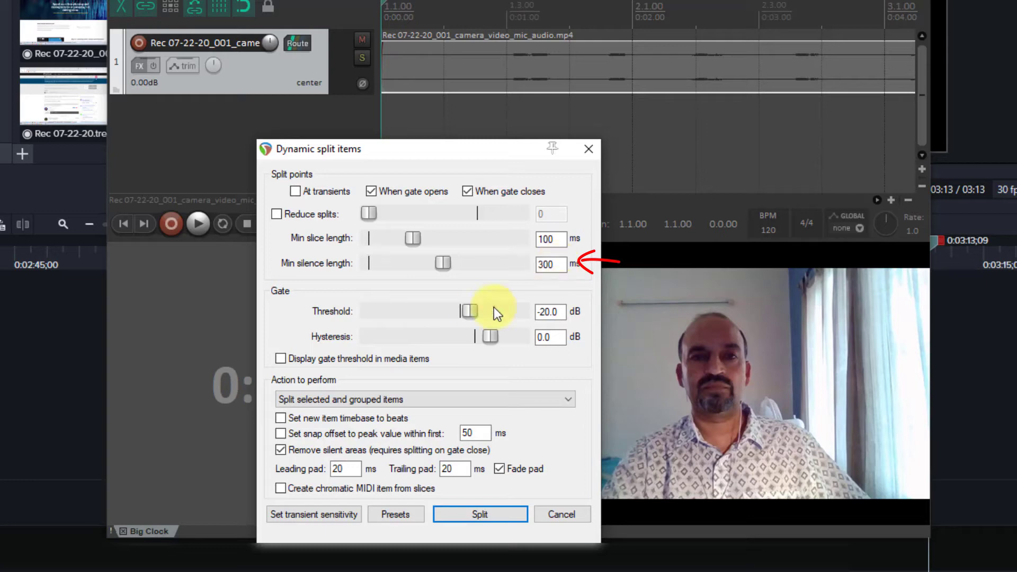
{"action": "double_click", "coordinate": [556, 312]}
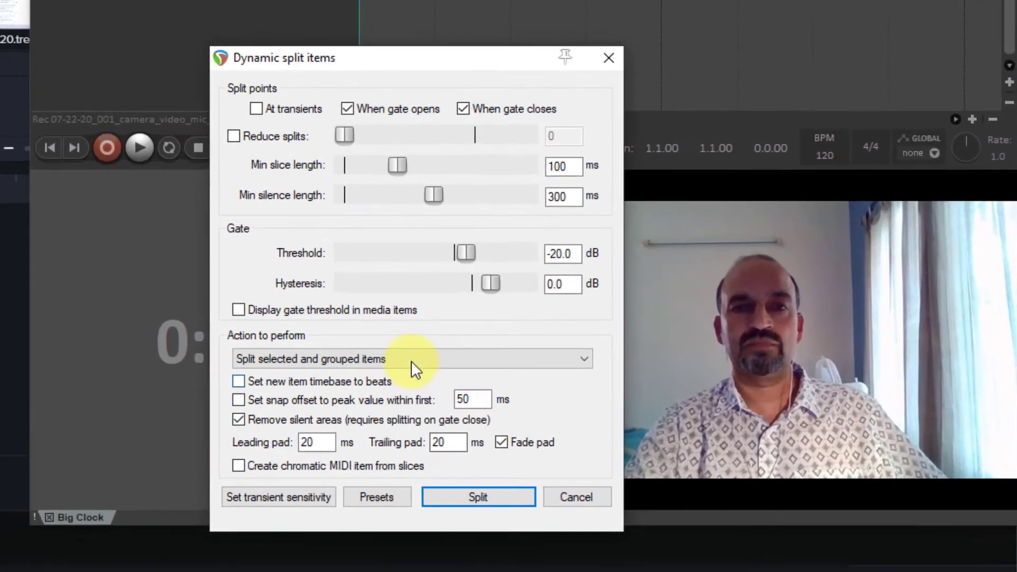
{"action": "left_click", "coordinate": [422, 400]}
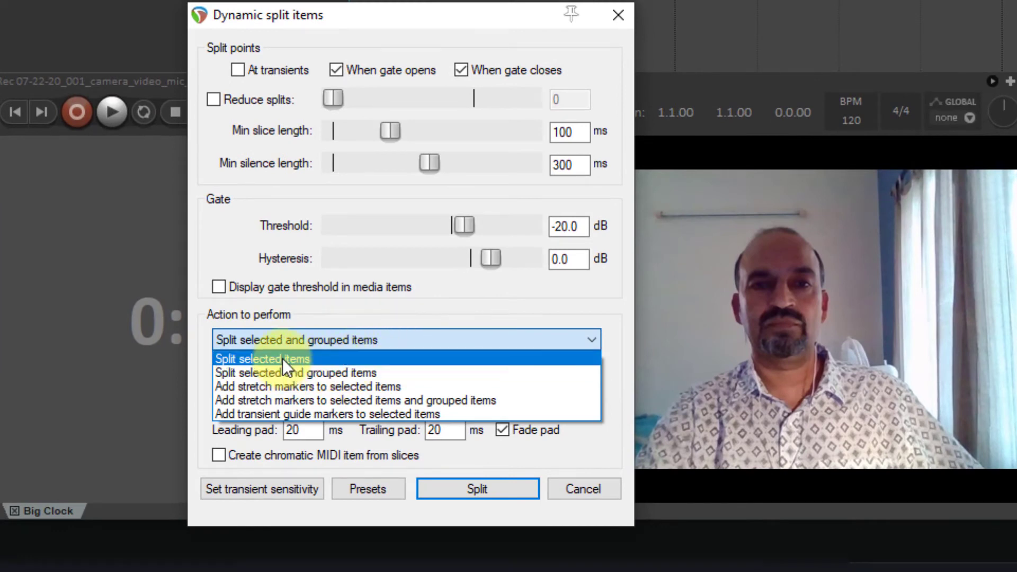
{"action": "left_click", "coordinate": [306, 371]}
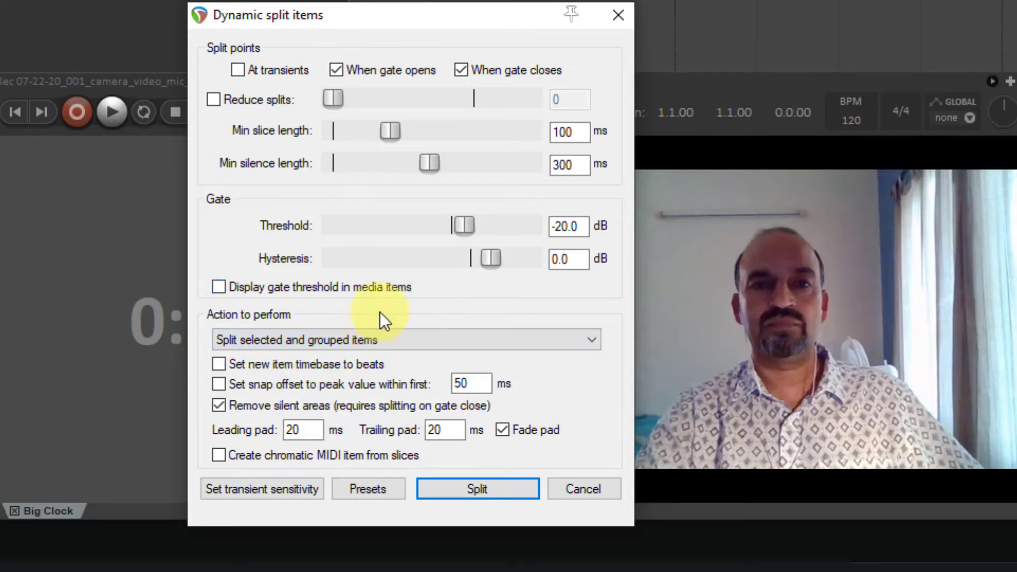
{"action": "left_click", "coordinate": [380, 335]}
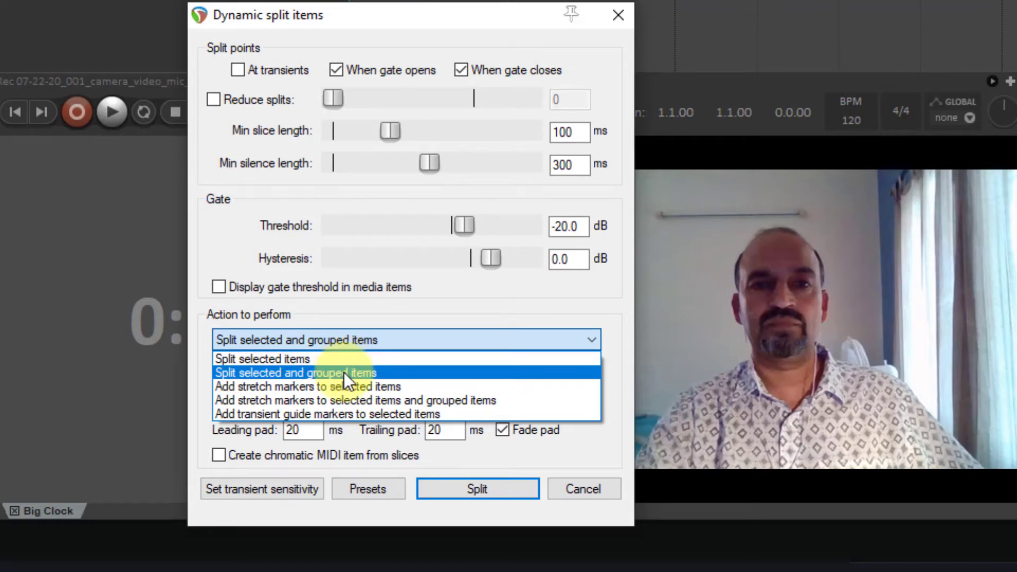
{"action": "left_click", "coordinate": [344, 372]}
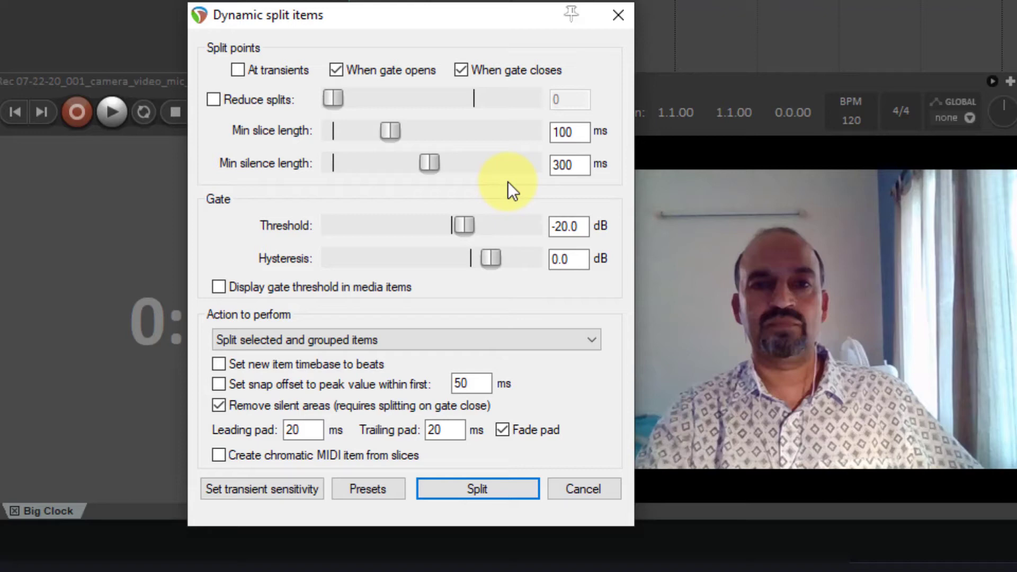
Set 20 ms minimum slice, 100 ms minimum silence and -40 dB threshold, inspecting the enlarged track.
{"action": "left_click", "coordinate": [582, 132]}
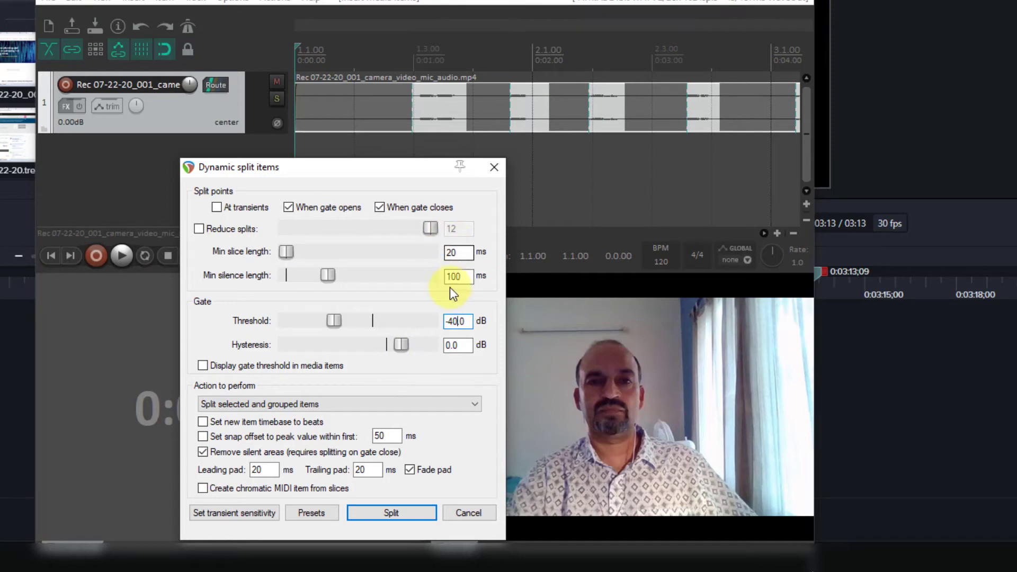
{"action": "left_click_drag", "start_coordinate": [406, 233], "coordinate": [465, 233]}
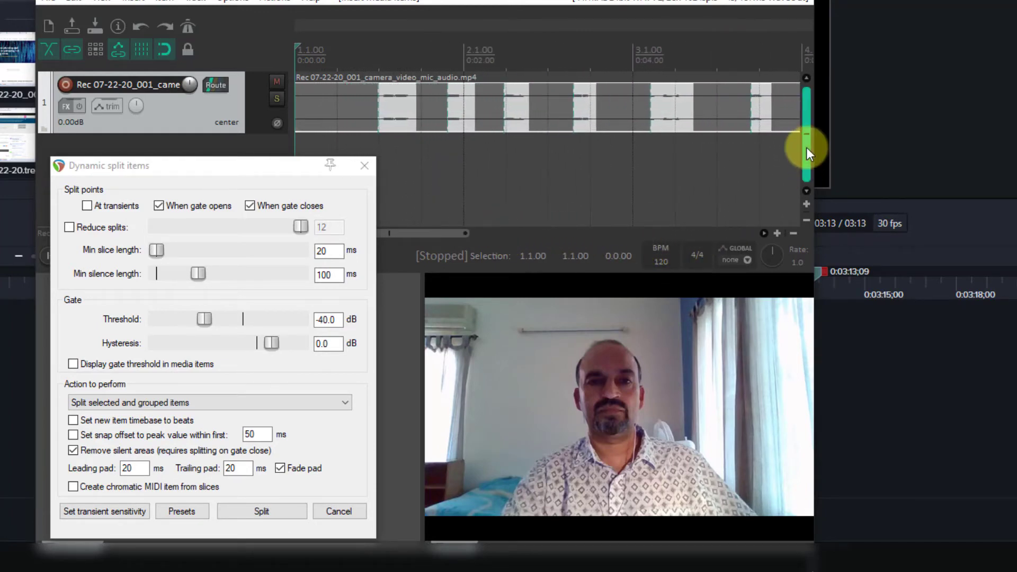
{"action": "left_click", "coordinate": [805, 204]}
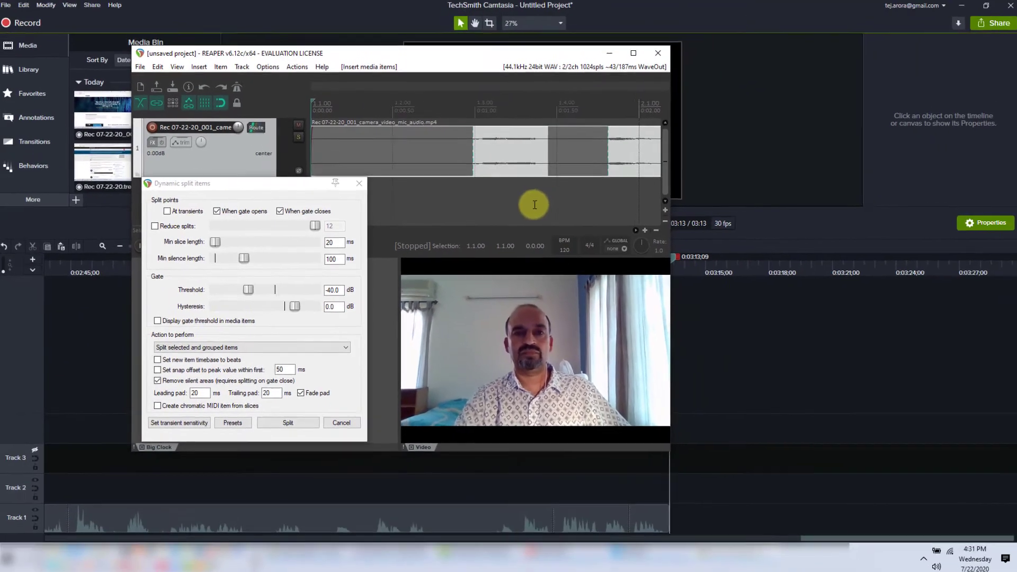
{"action": "left_click_drag", "start_coordinate": [157, 173], "coordinate": [89, 154]}
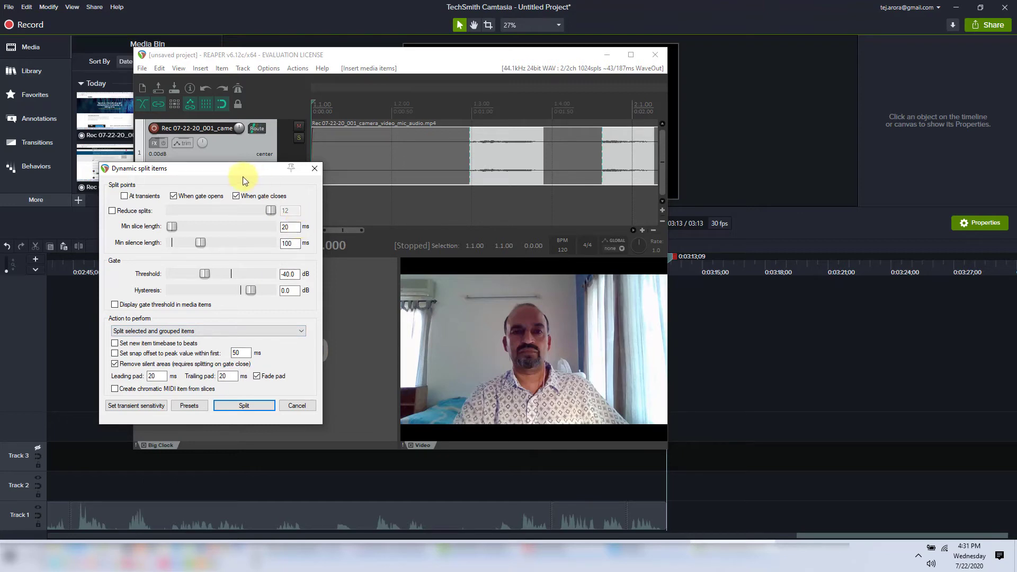
{"action": "left_click_drag", "start_coordinate": [243, 171], "coordinate": [245, 164]}
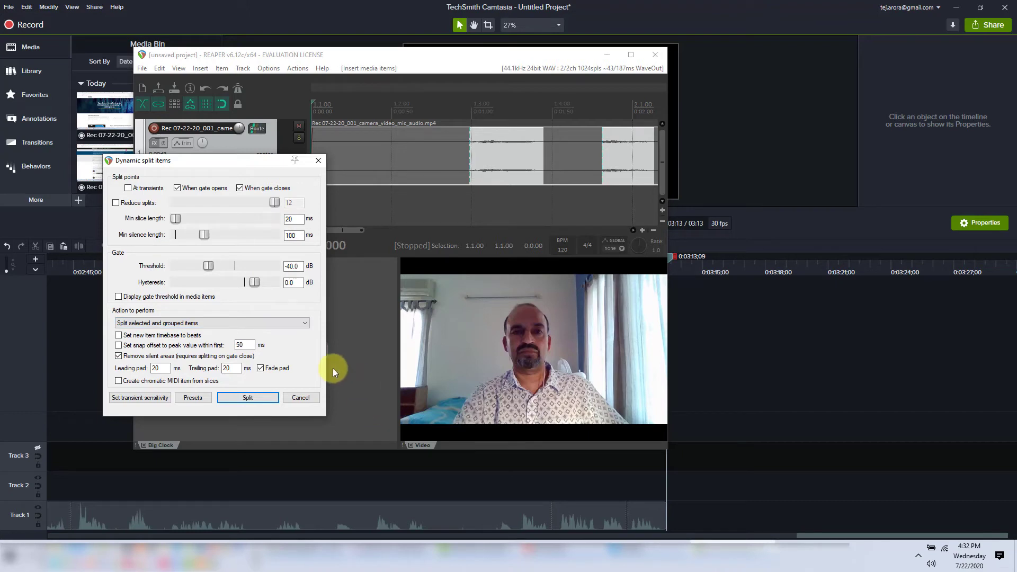
Cancel dynamic split and run 'Item: Auto trim/split items' from the action list filtered by 'trim auto'.
{"action": "left_click", "coordinate": [300, 397]}
{"action": "left_click", "coordinate": [297, 68]}
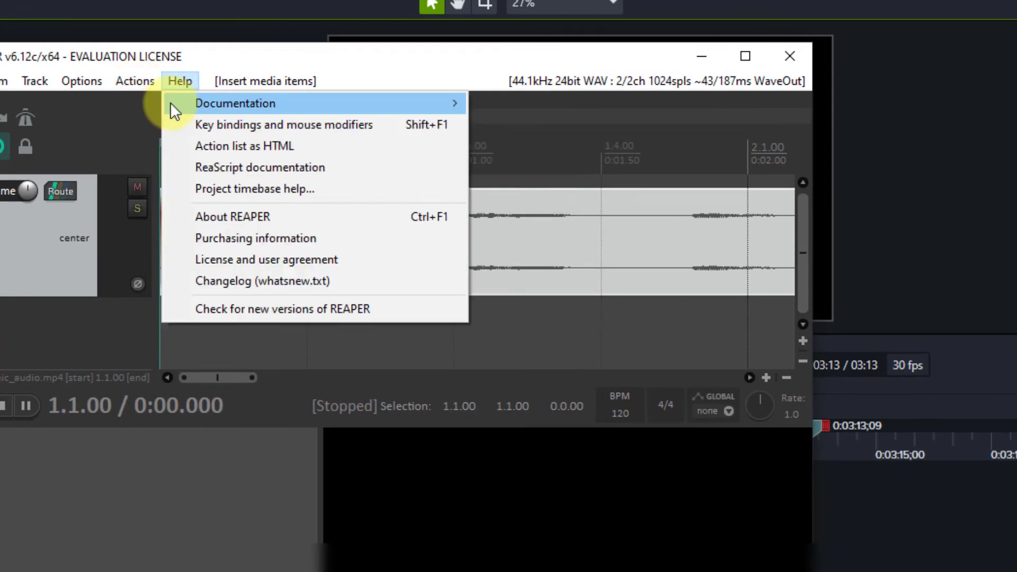
{"action": "left_click", "coordinate": [142, 103]}
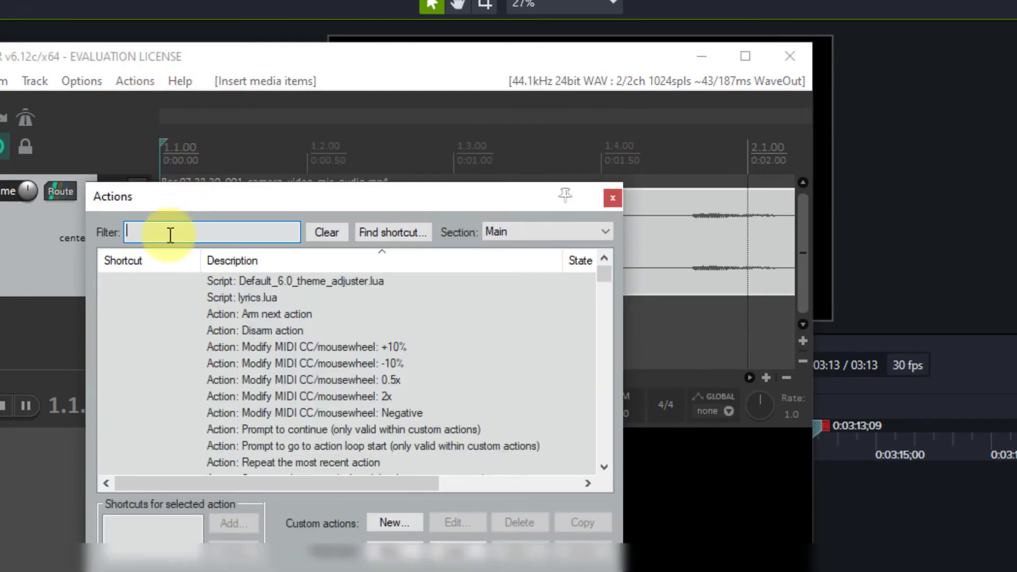
{"action": "type", "text": "trim auto"}
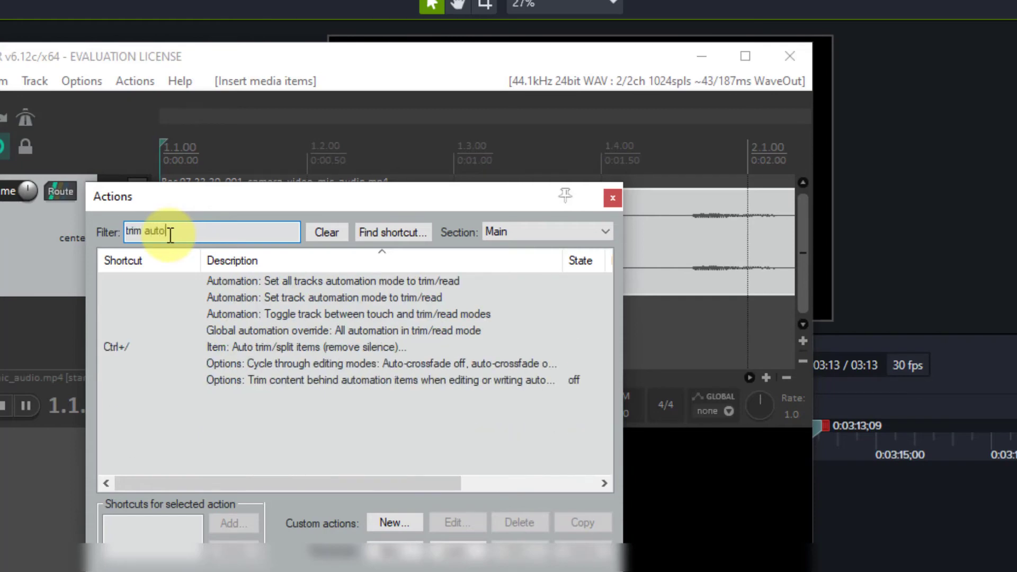
{"action": "left_click", "coordinate": [262, 348]}
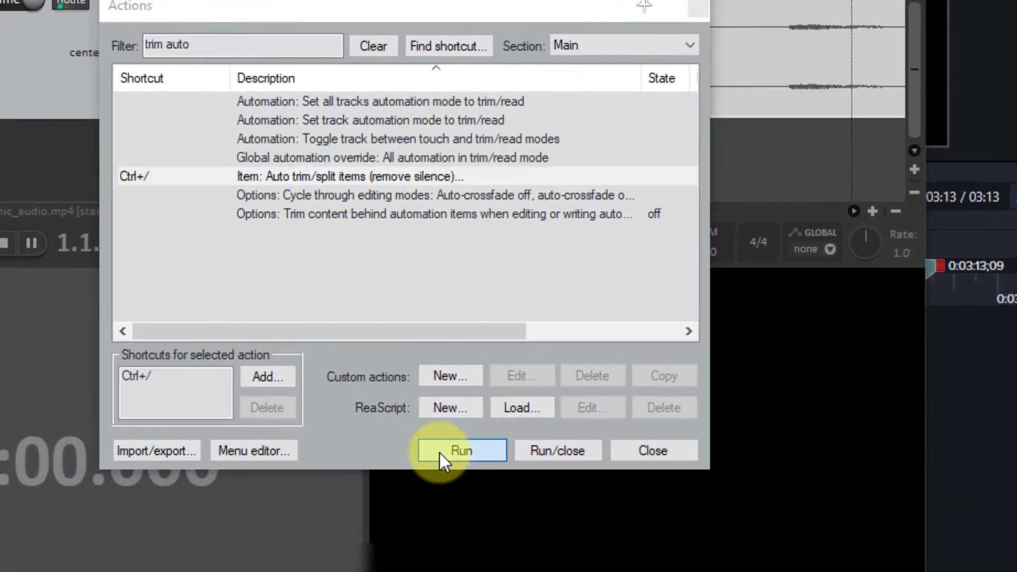
{"action": "left_click", "coordinate": [437, 475]}
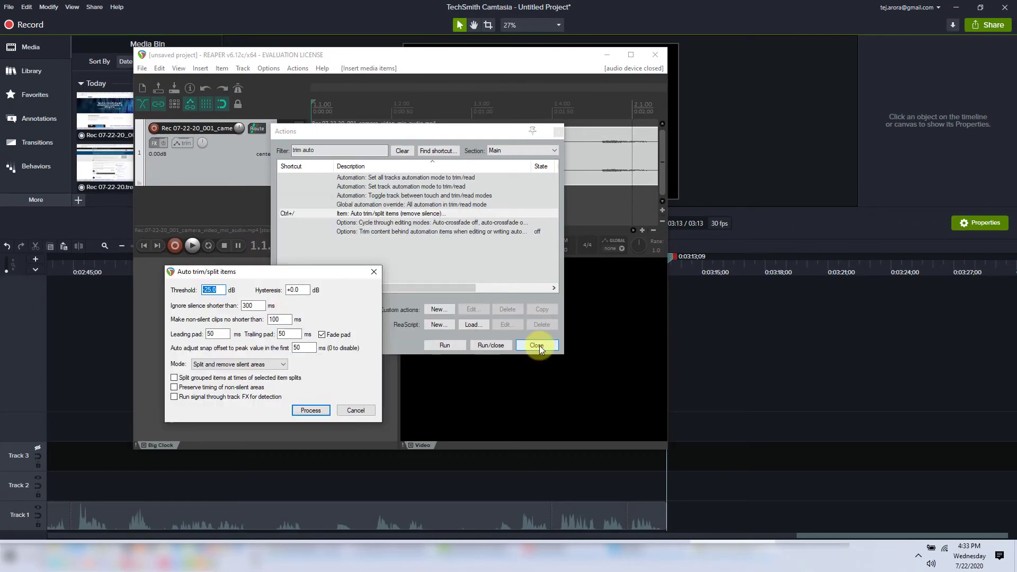
Set the auto-trim threshold to -40 dB with 20 ms silence and pads, keeping 'Split and remove silent areas'.
{"action": "left_click", "coordinate": [562, 369]}
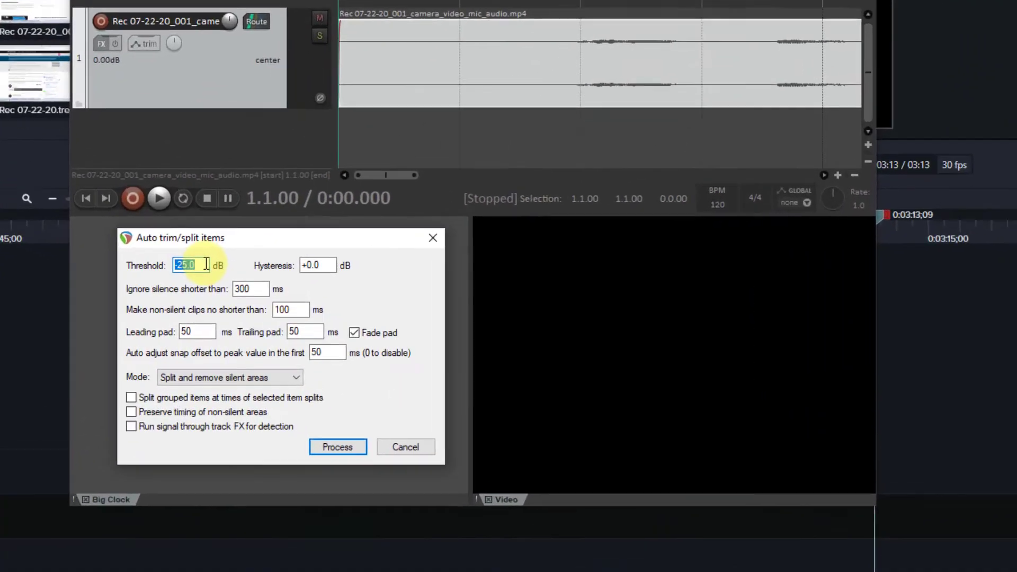
{"action": "type", "text": "-40"}
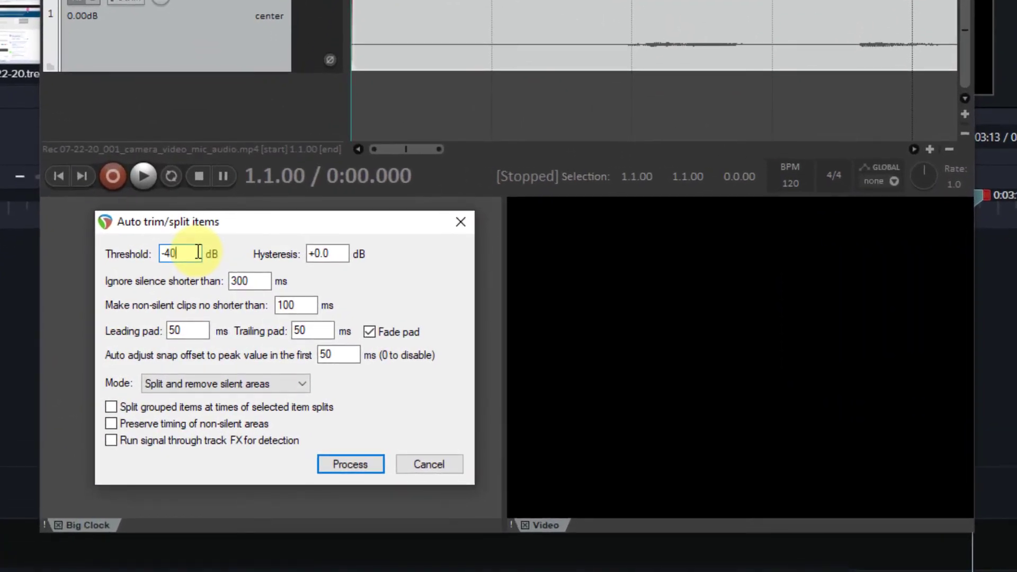
{"action": "key", "text": "Tab"}
{"action": "left_click", "coordinate": [259, 377]}
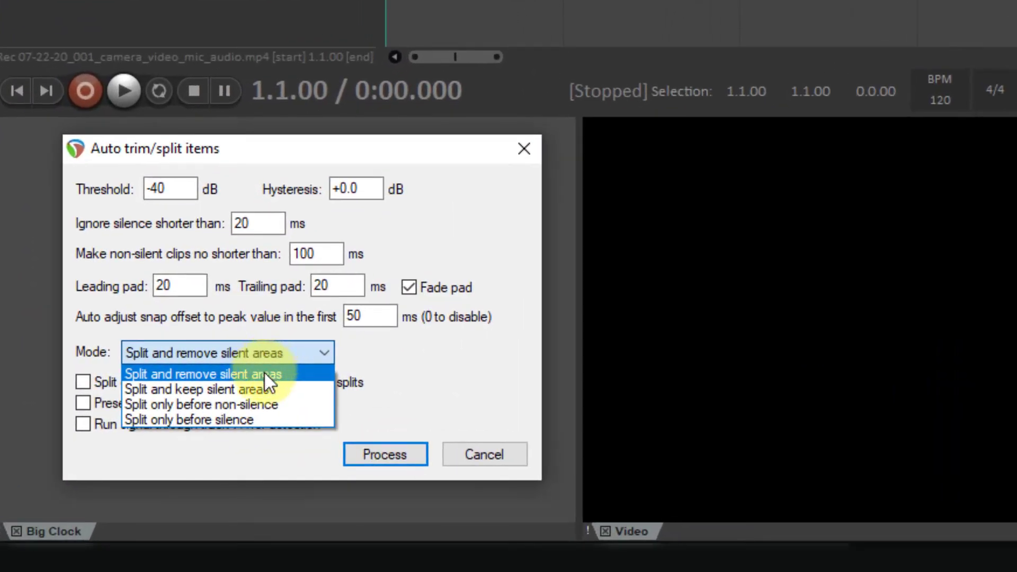
{"action": "left_click", "coordinate": [264, 374]}
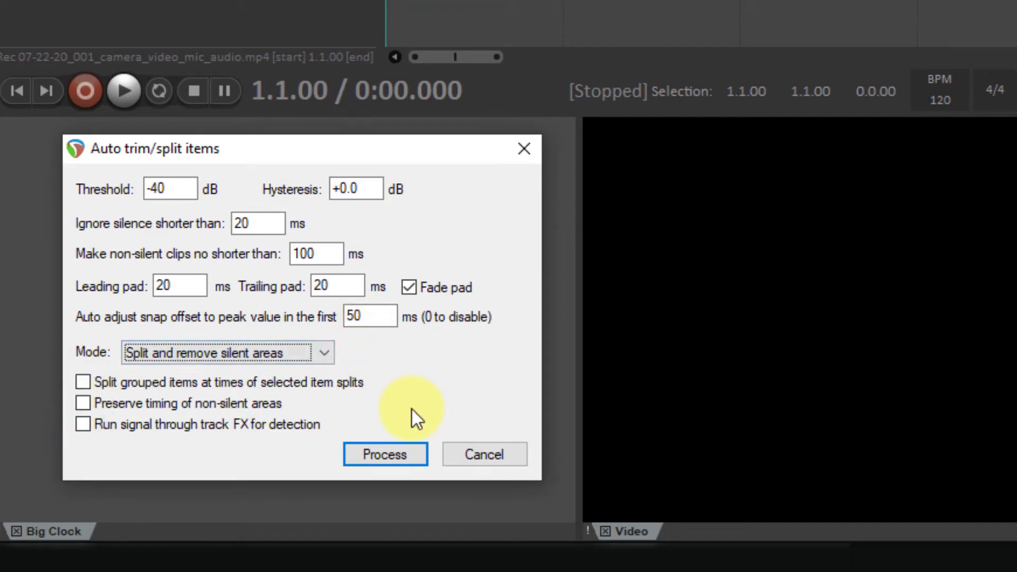
Process the auto-trim and scroll the arrange view to check the recording's new split points.
{"action": "left_click", "coordinate": [387, 455]}
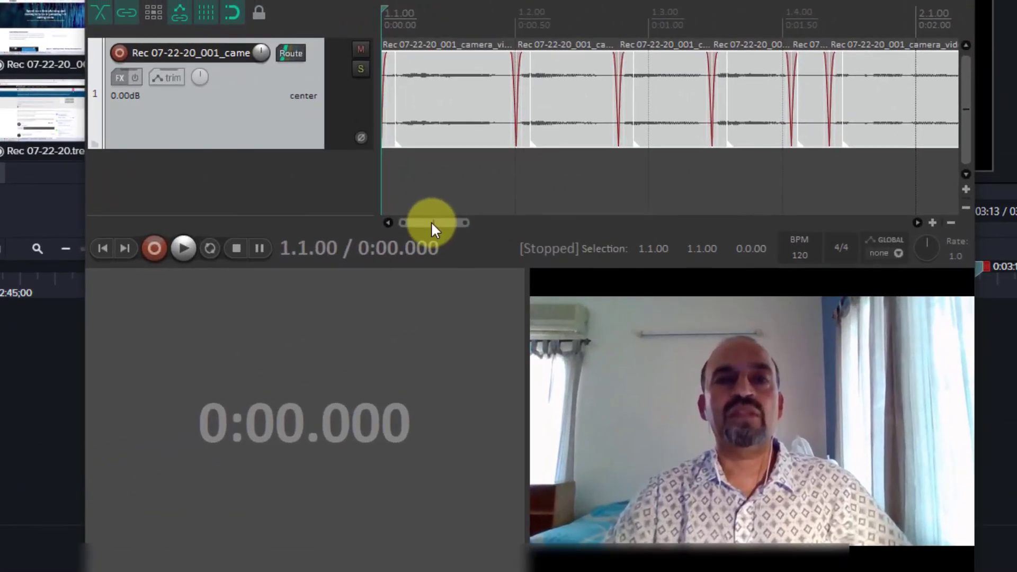
{"action": "left_click_drag", "start_coordinate": [636, 131], "coordinate": [666, 128]}
{"action": "left_click_drag", "start_coordinate": [477, 220], "coordinate": [417, 227]}
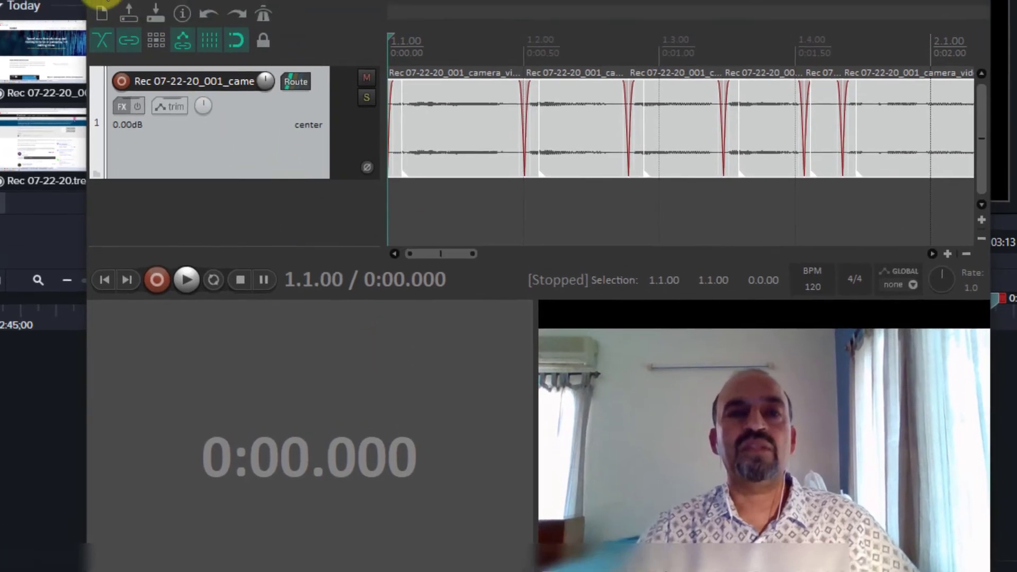
{"action": "left_click", "coordinate": [105, 37]}
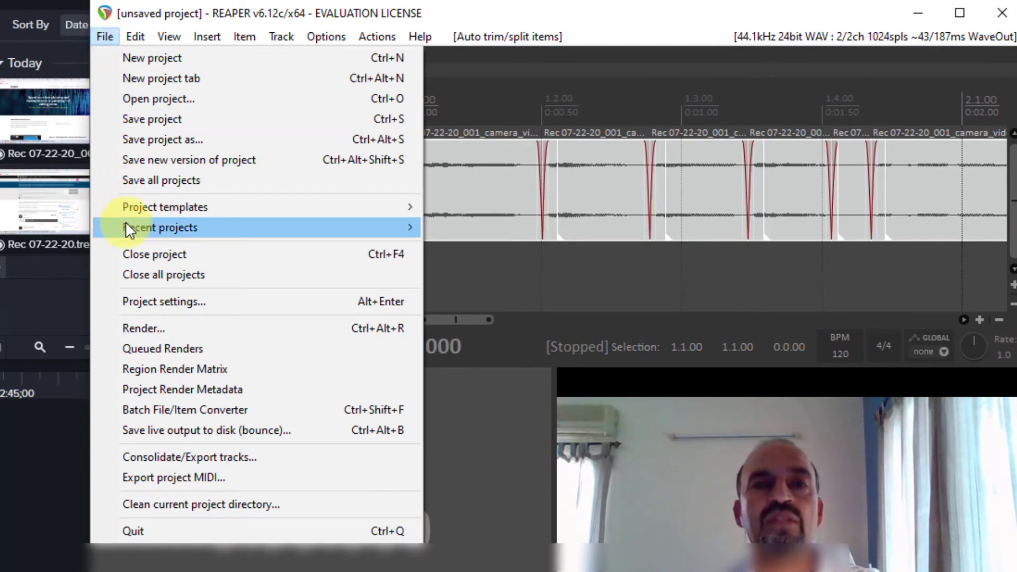
Name the render 'demo-result' with format Video (ffmpeg/libav) and the QT/MOV/MP4 container.
{"action": "left_click", "coordinate": [186, 329]}
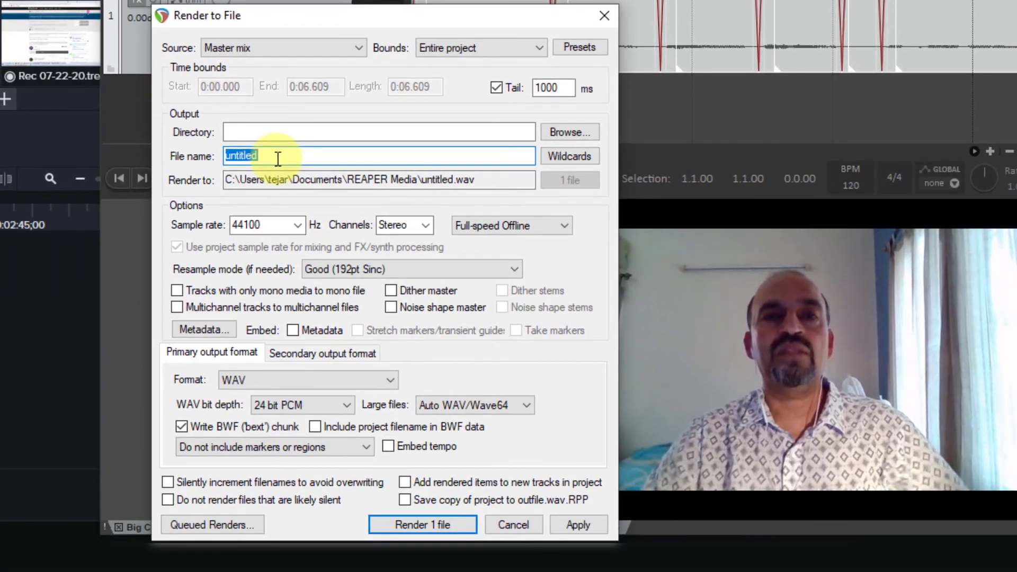
{"action": "type", "text": "demo-result"}
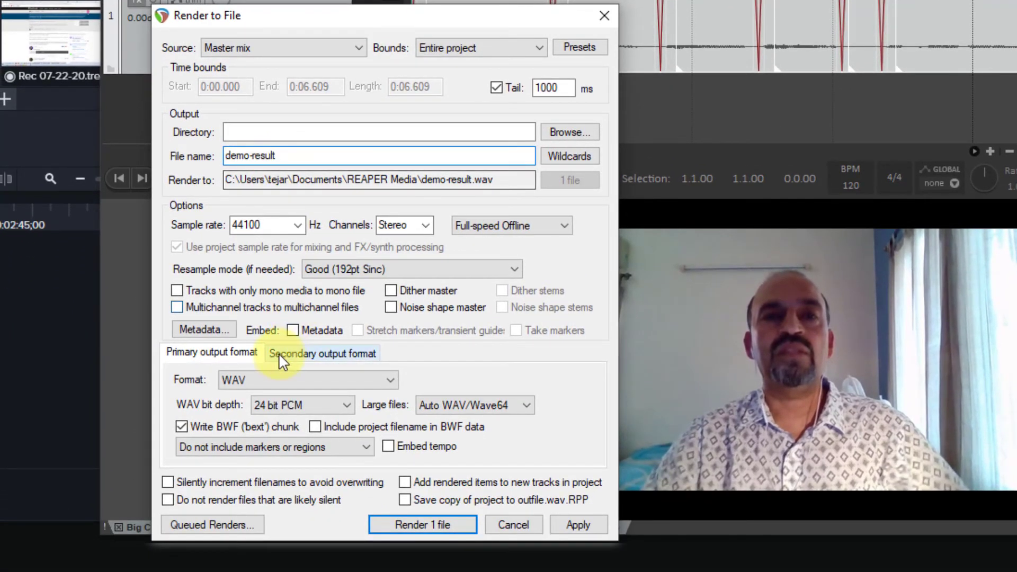
{"action": "left_click", "coordinate": [276, 379]}
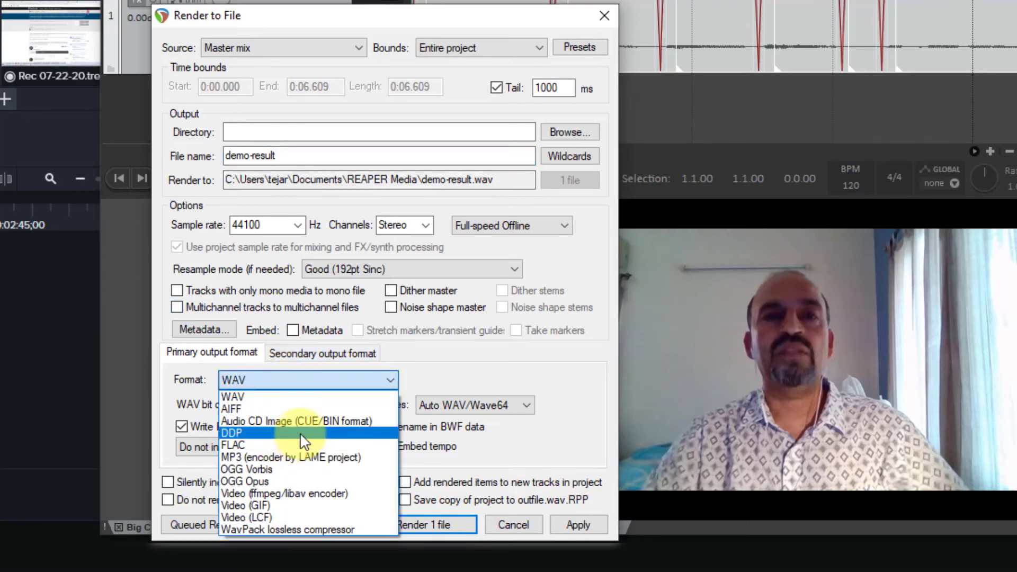
{"action": "left_click", "coordinate": [319, 494]}
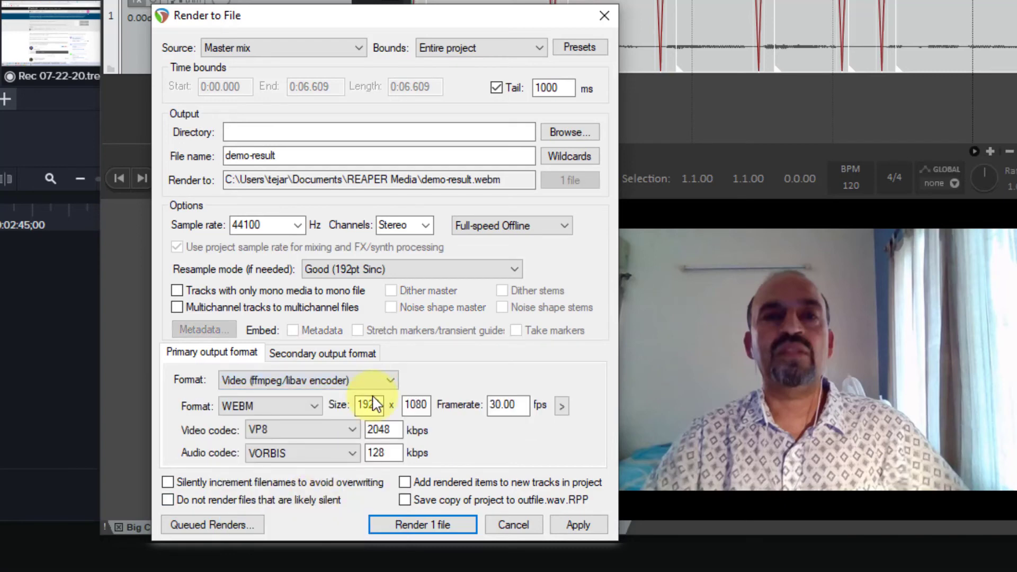
{"action": "left_click", "coordinate": [315, 406]}
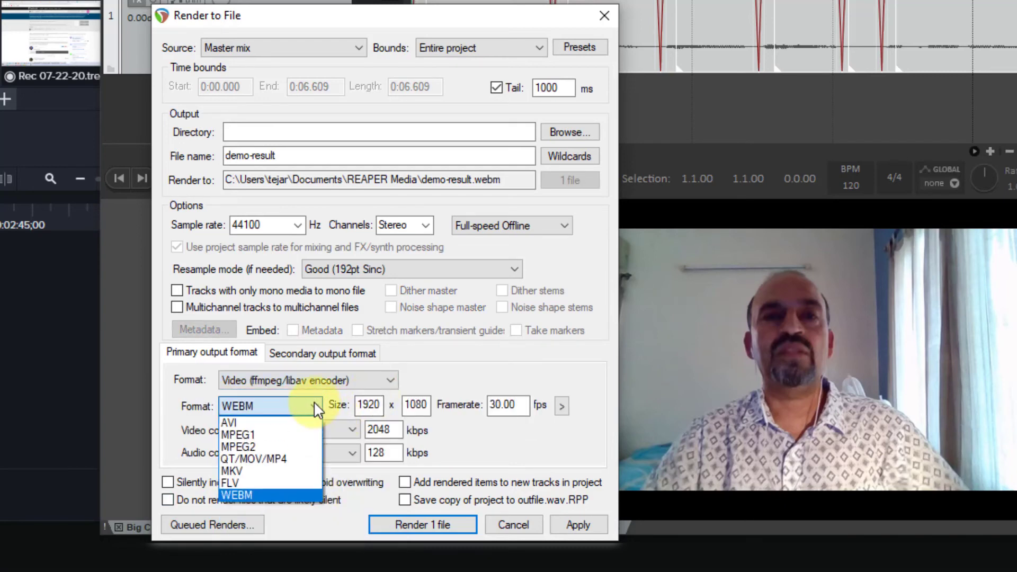
{"action": "left_click", "coordinate": [288, 459]}
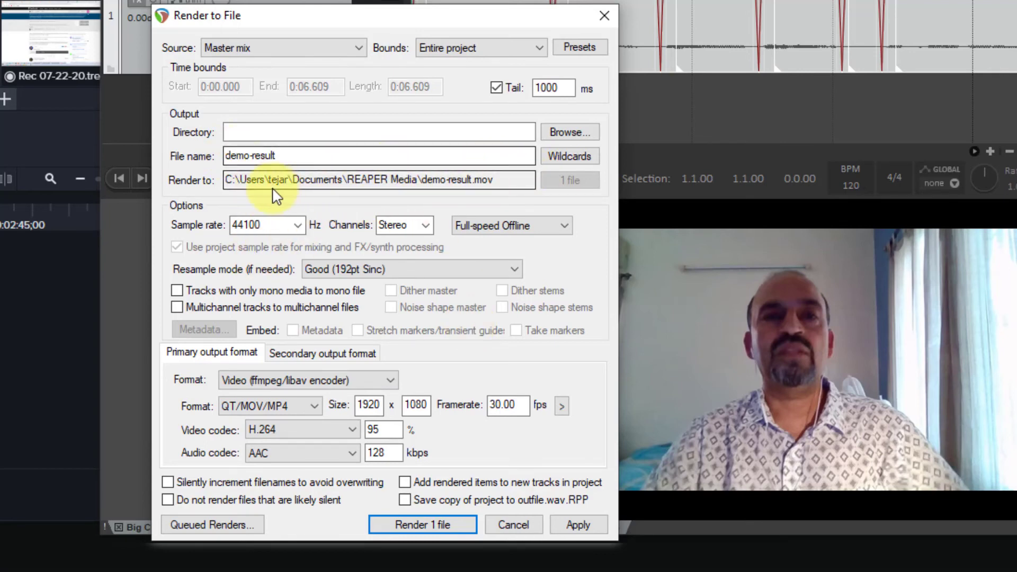
Set the Desktop as the output folder and render the file.
{"action": "left_click", "coordinate": [564, 133]}
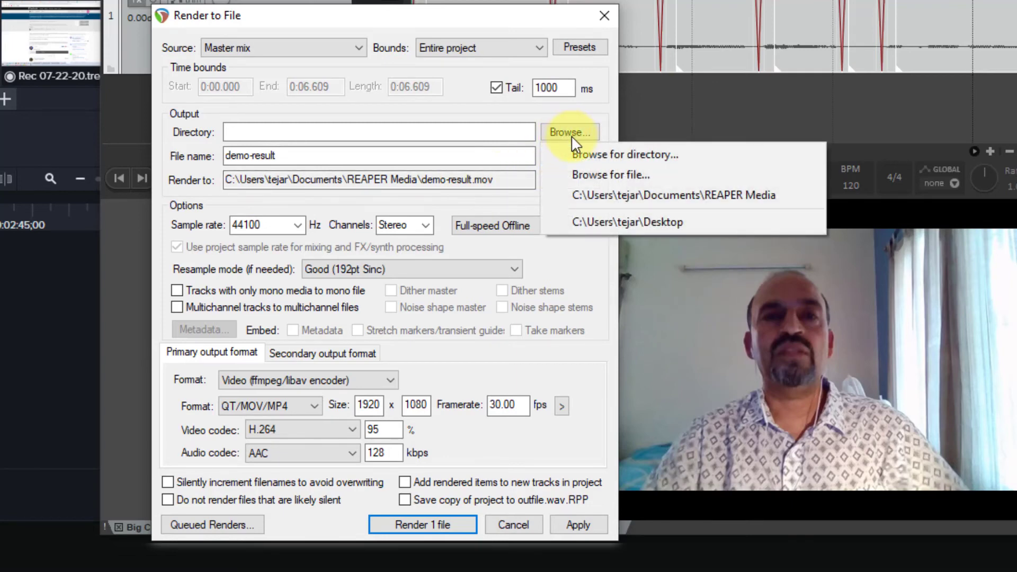
{"action": "left_click", "coordinate": [584, 159]}
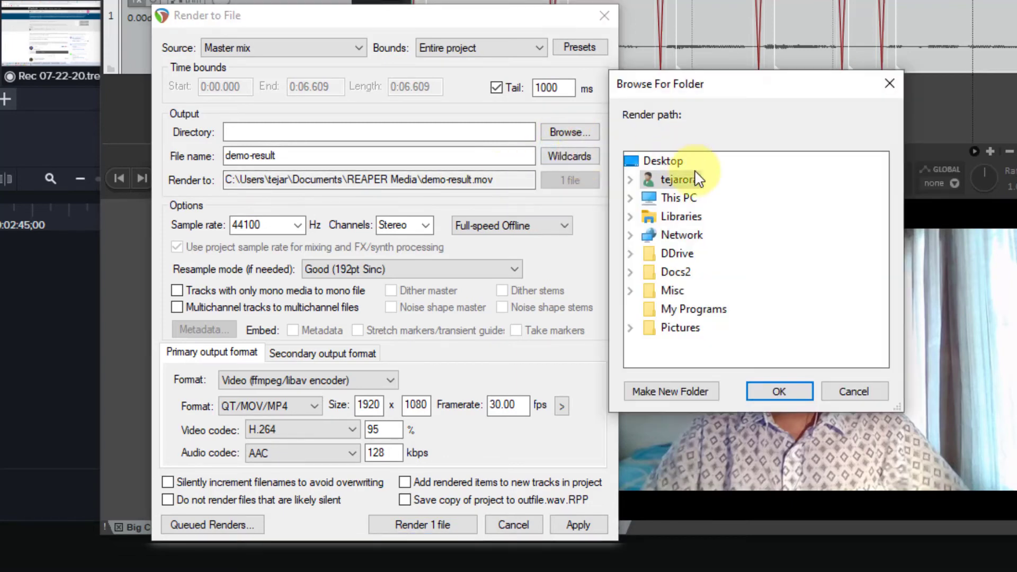
{"action": "left_click", "coordinate": [668, 161]}
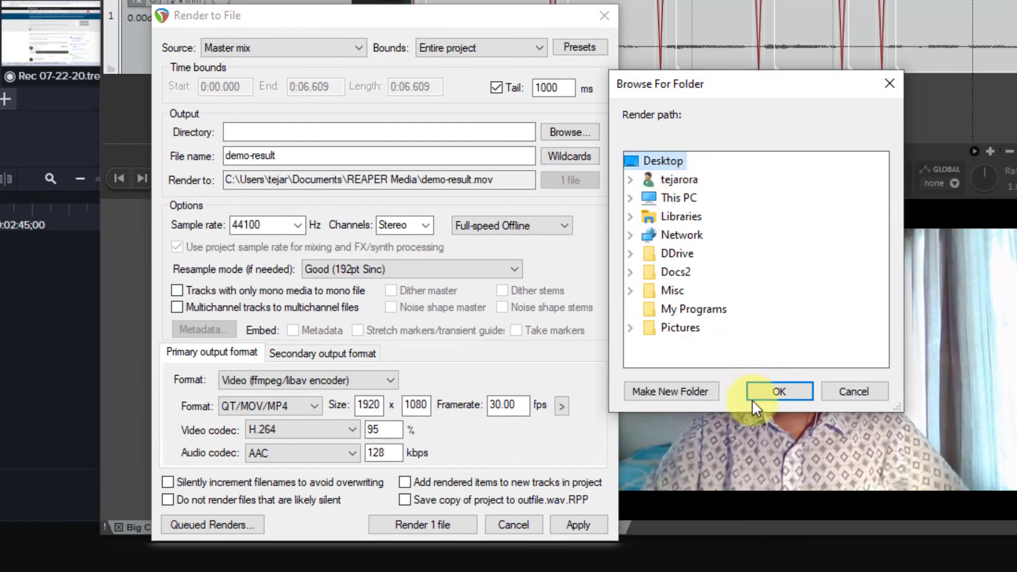
{"action": "left_click", "coordinate": [773, 391]}
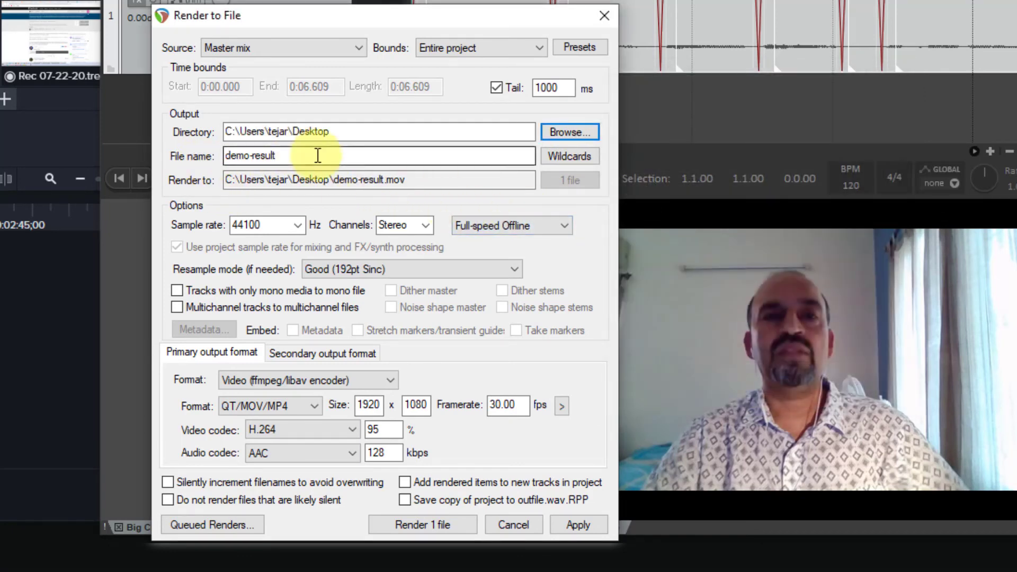
{"action": "left_click", "coordinate": [422, 524]}
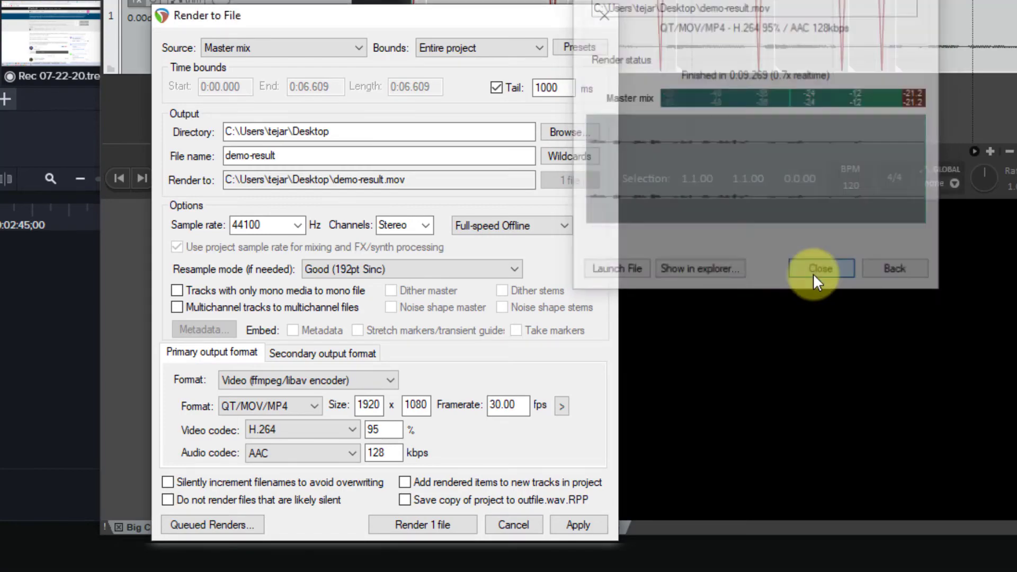
Close the render window, open File Explorer on the Desktop and minimize REAPER.
{"action": "left_click", "coordinate": [812, 271]}
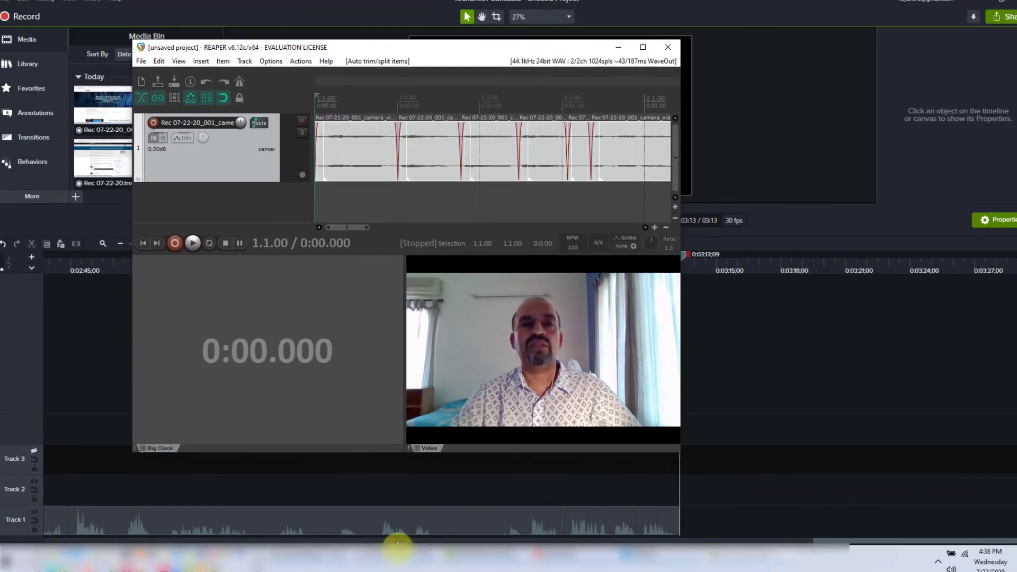
{"action": "left_click", "coordinate": [656, 549]}
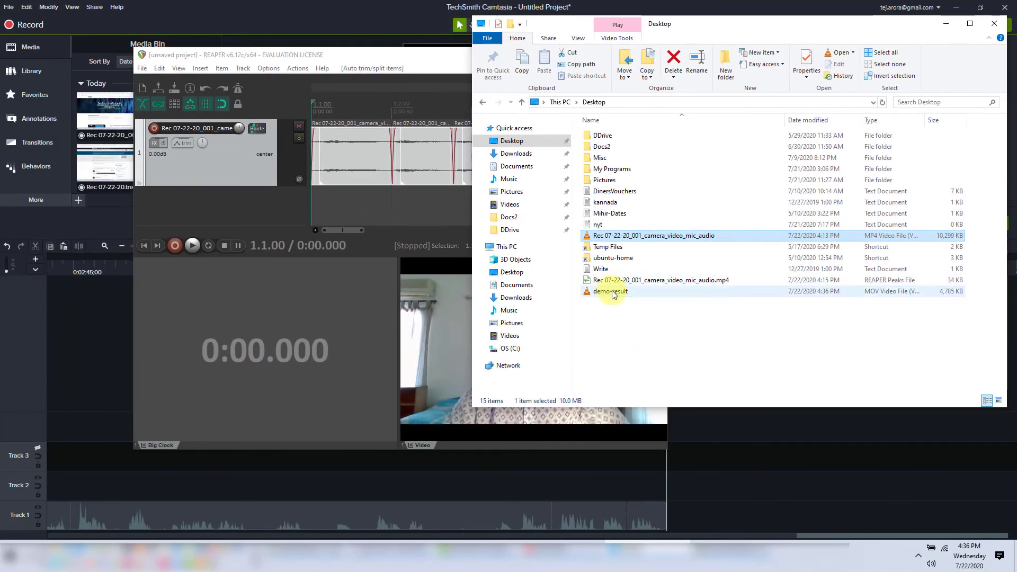
{"action": "left_click", "coordinate": [277, 55]}
{"action": "left_click", "coordinate": [607, 55]}
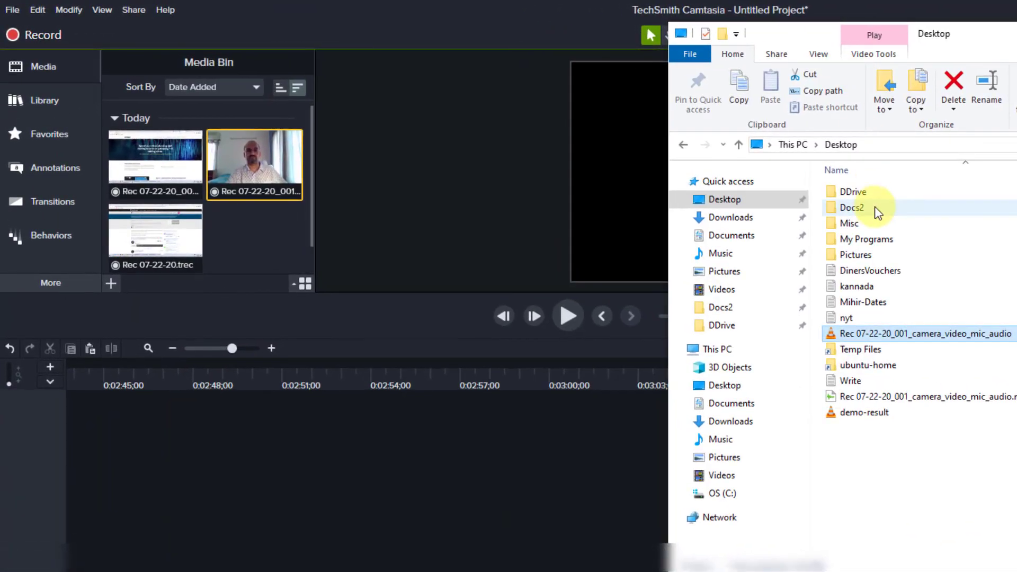
Drag demo-result from the Desktop into Camtasia's media bin.
{"action": "left_click", "coordinate": [873, 416]}
{"action": "left_click_drag", "start_coordinate": [873, 416], "coordinate": [262, 243]}
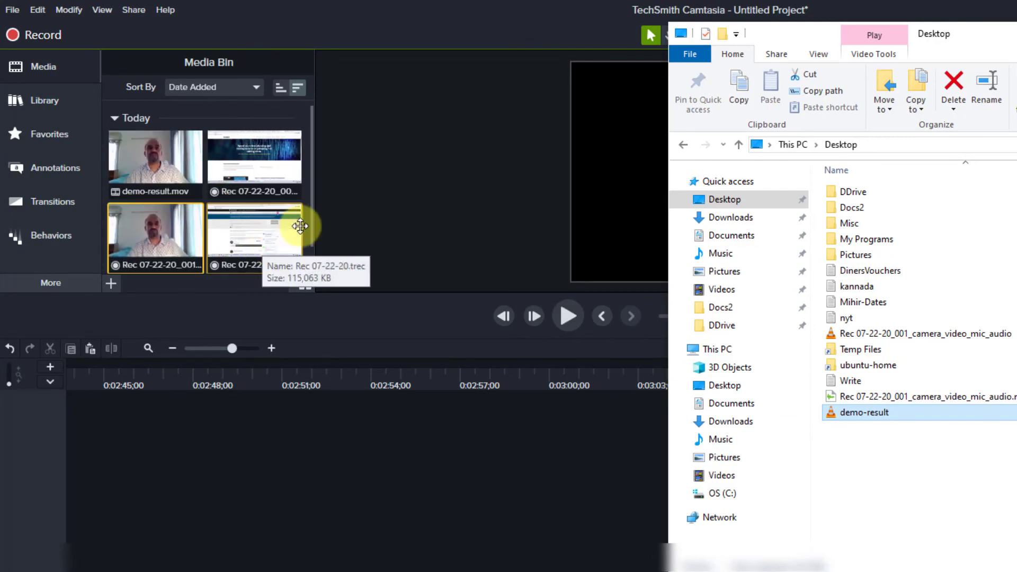
{"action": "left_click", "coordinate": [420, 186]}
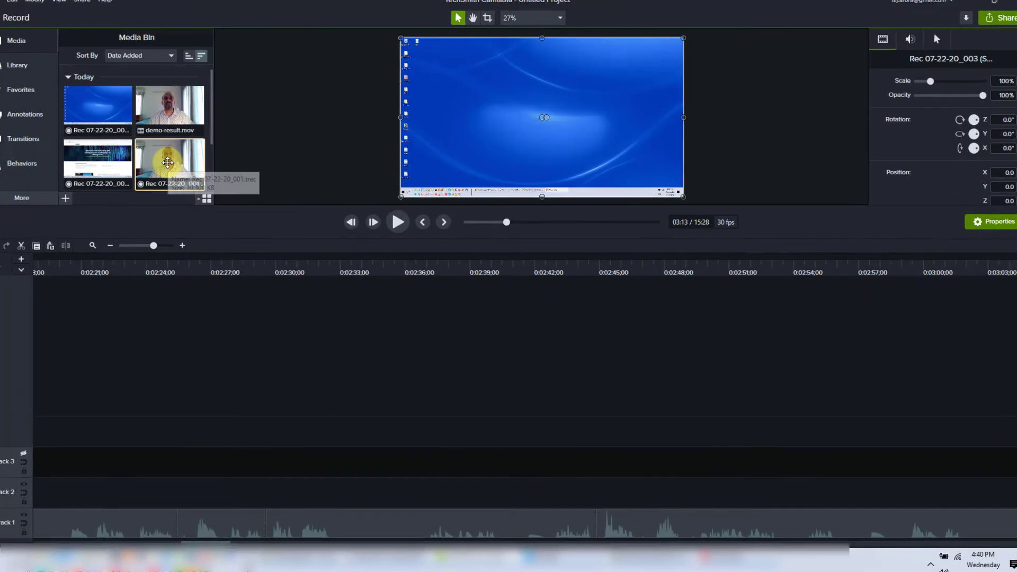
{"action": "double_click", "coordinate": [170, 159]}
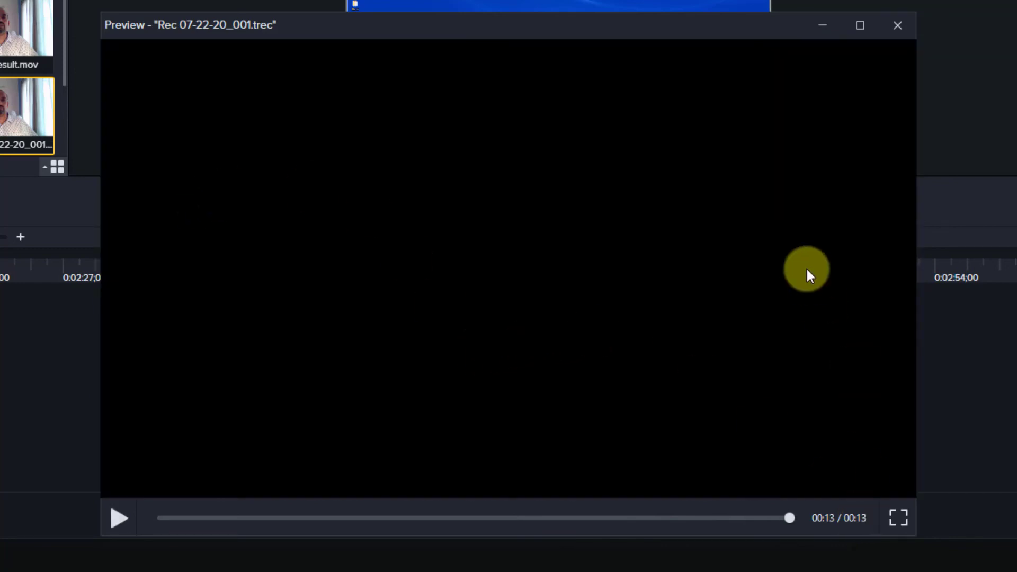
{"action": "left_click", "coordinate": [895, 27]}
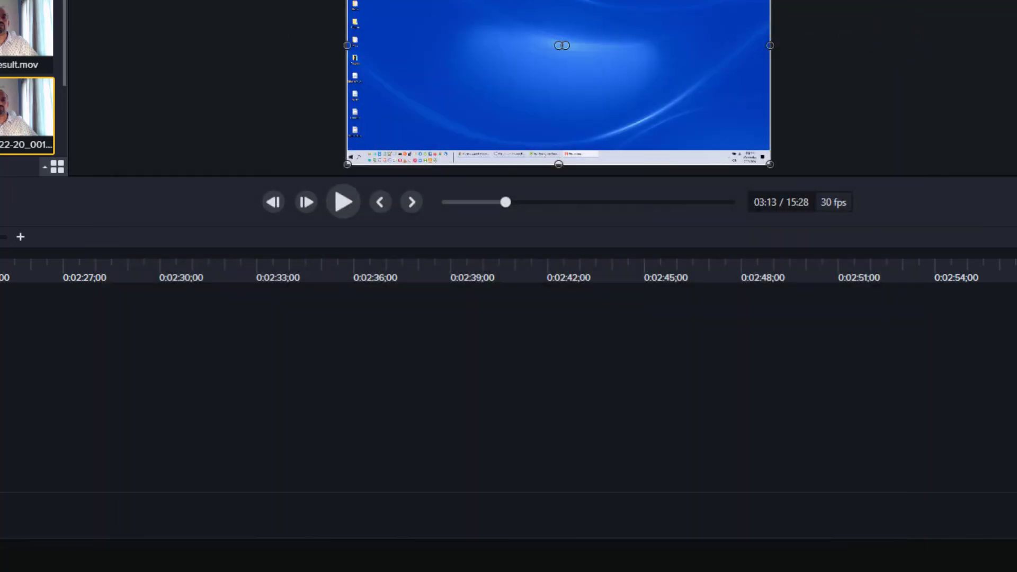
{"action": "double_click", "coordinate": [10, 34]}
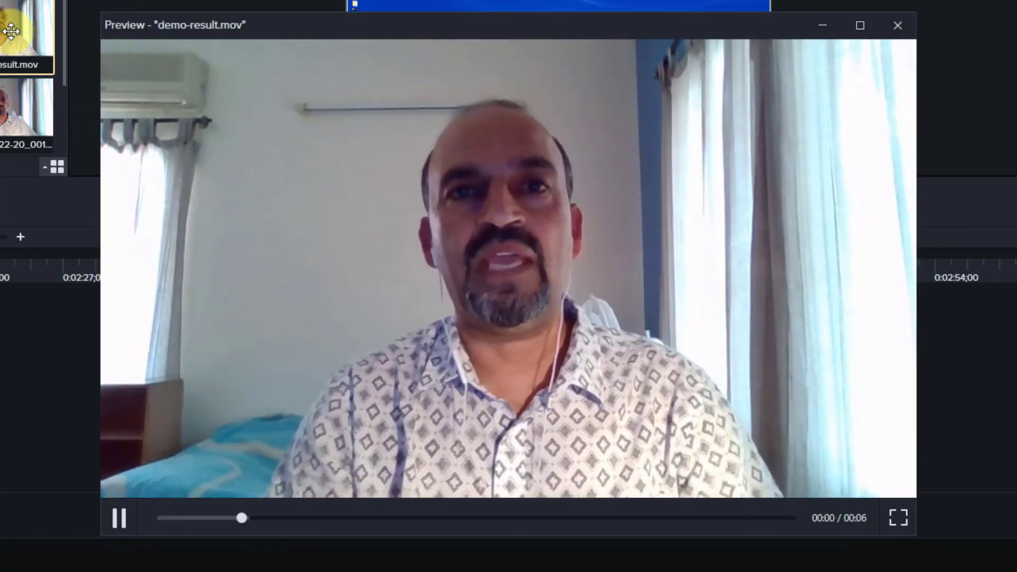